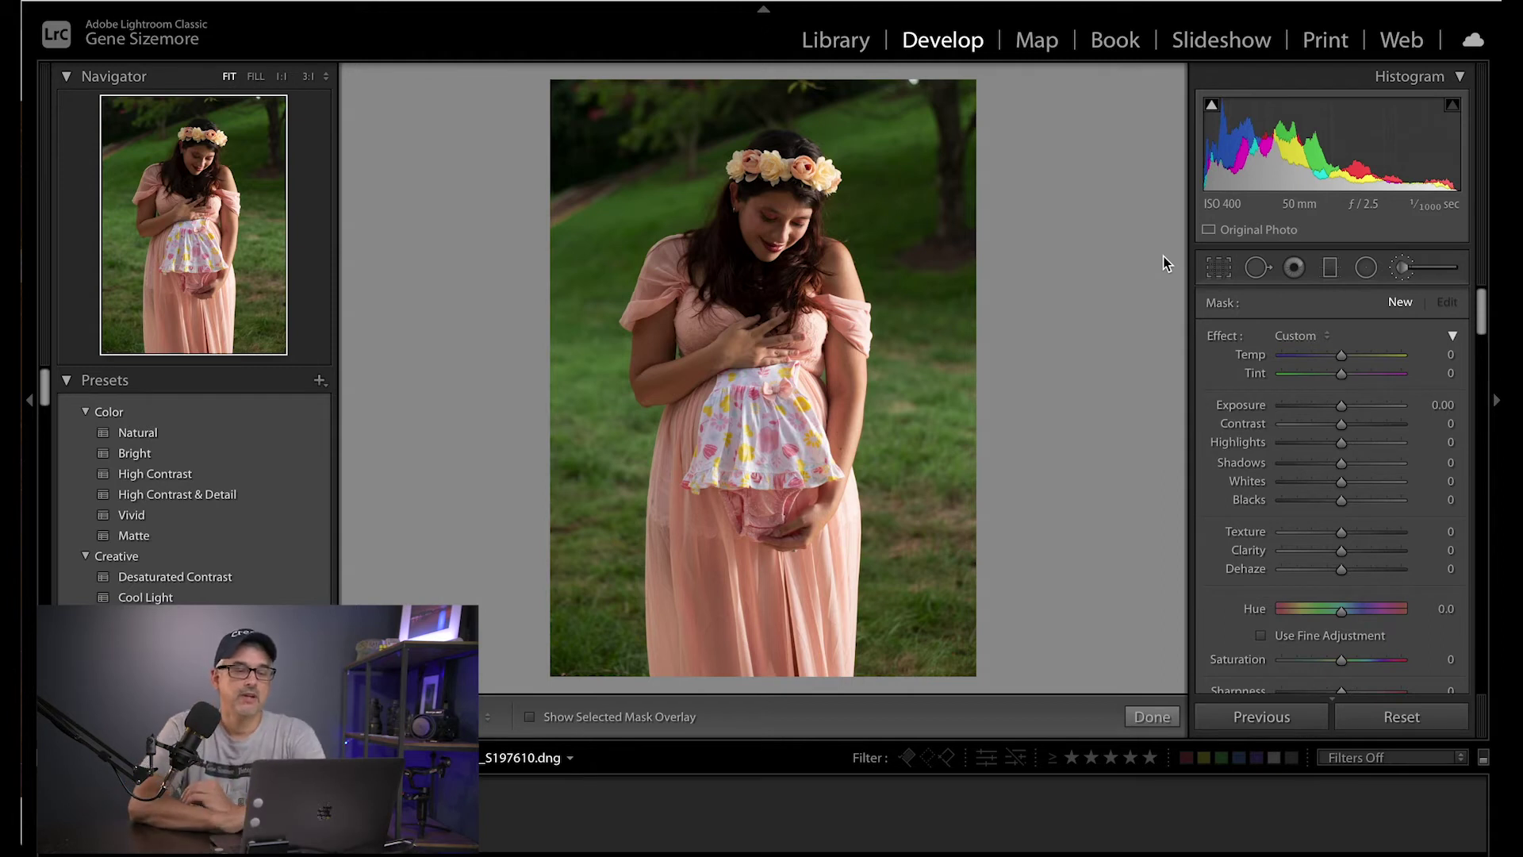
Close the Adjustment Brush settings to return to the Basic panel (Temp 5,650, Tint −1)
click(1402, 267)
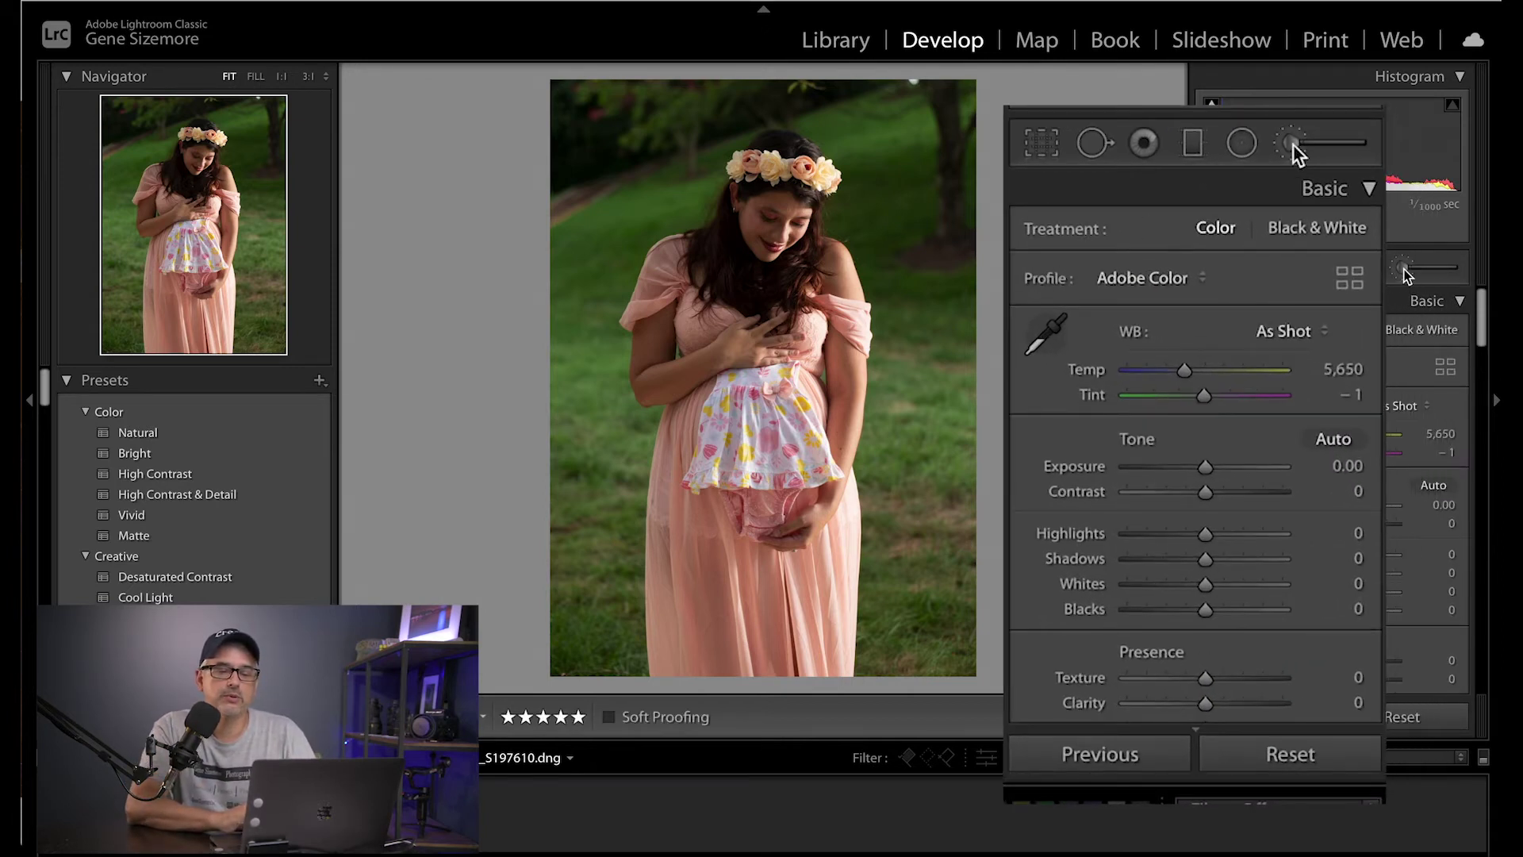
click(1402, 269)
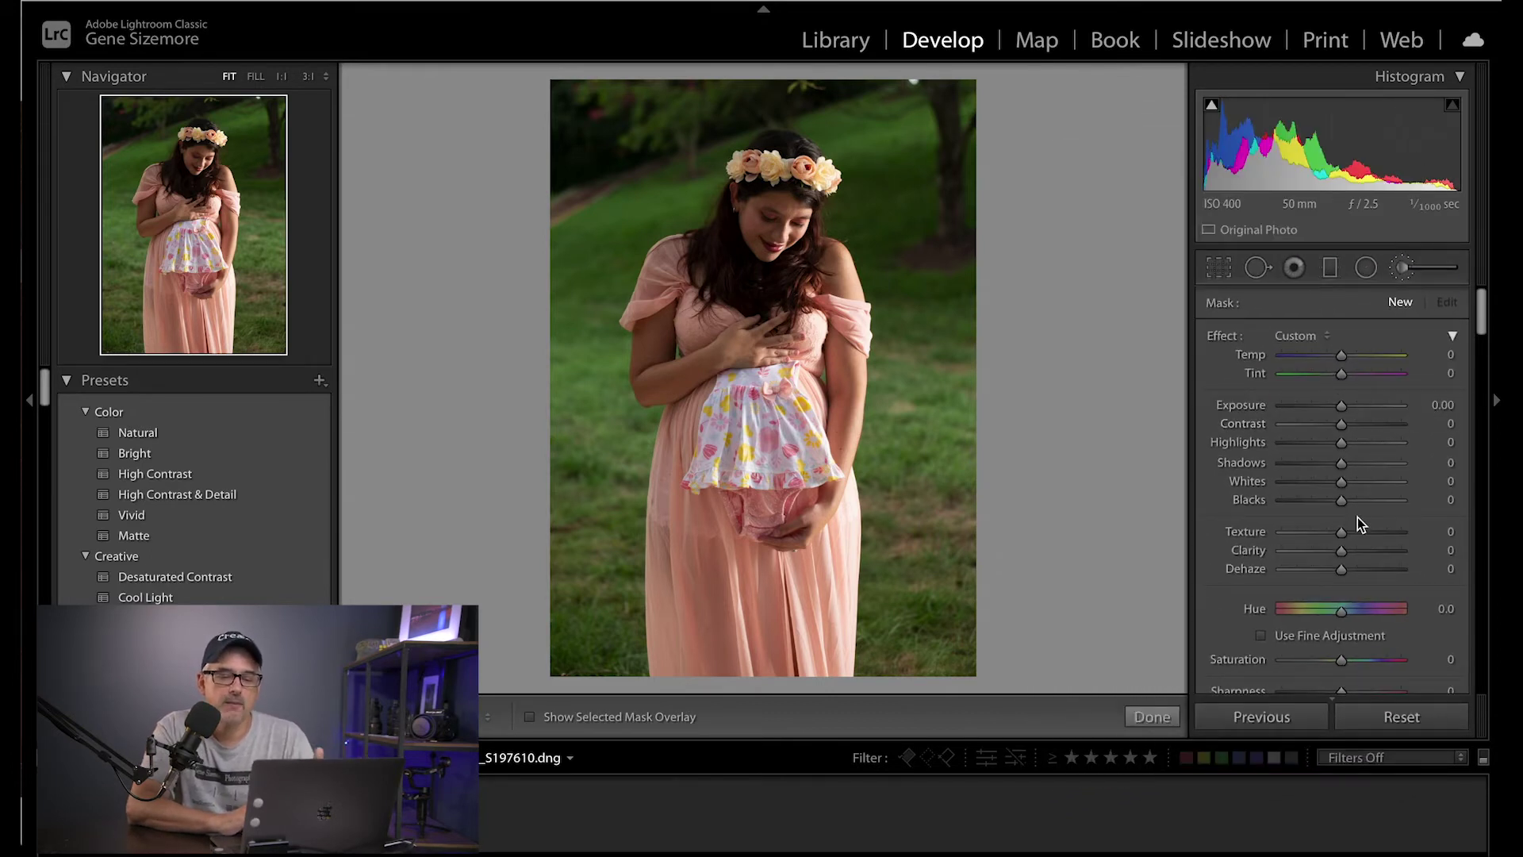
scroll(1358, 518, down, 5)
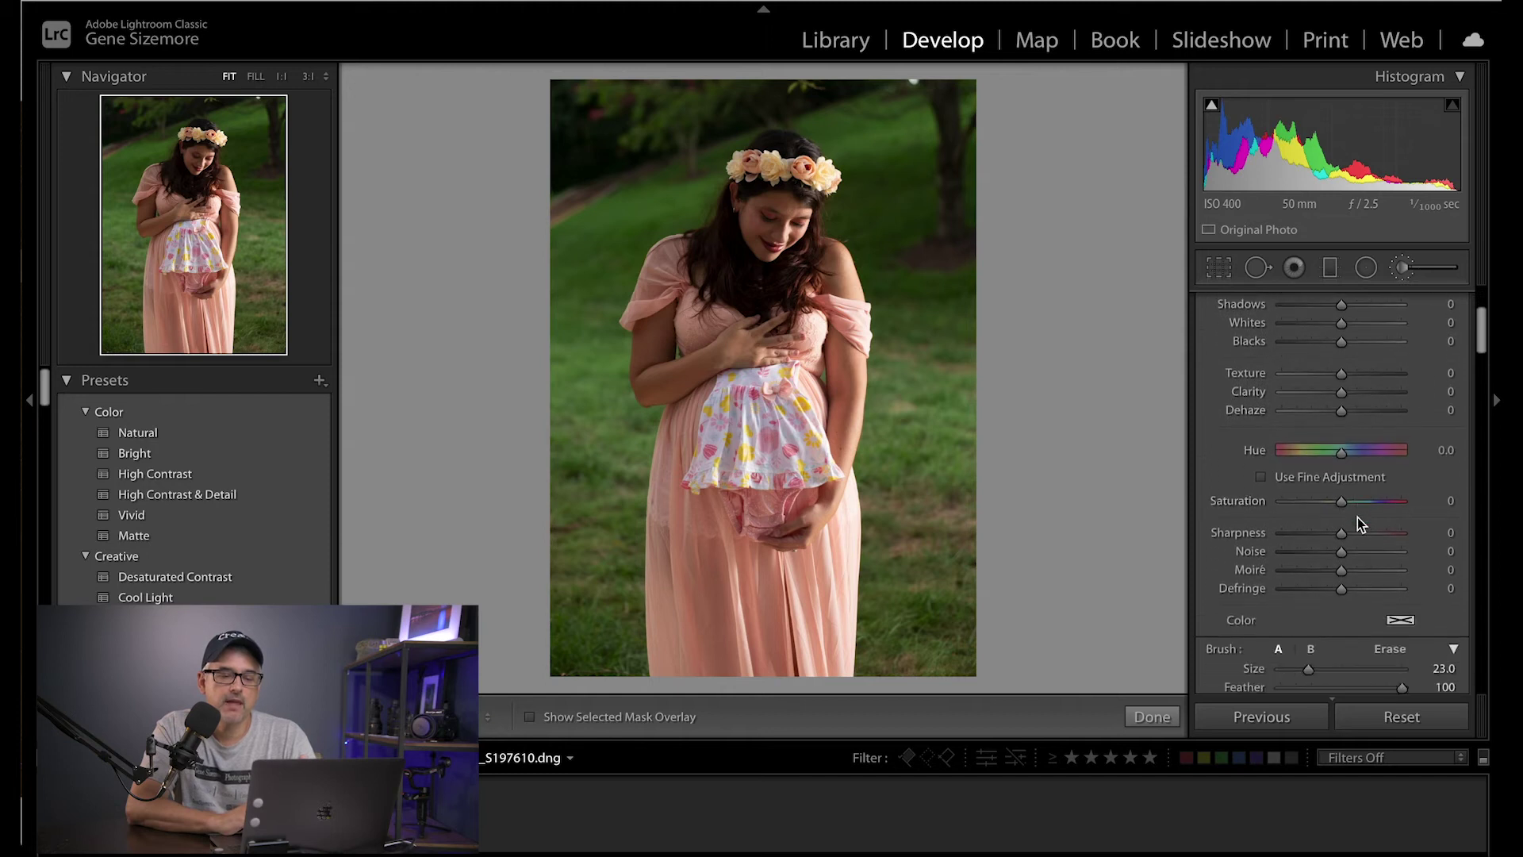
scroll(1357, 517, down, 2)
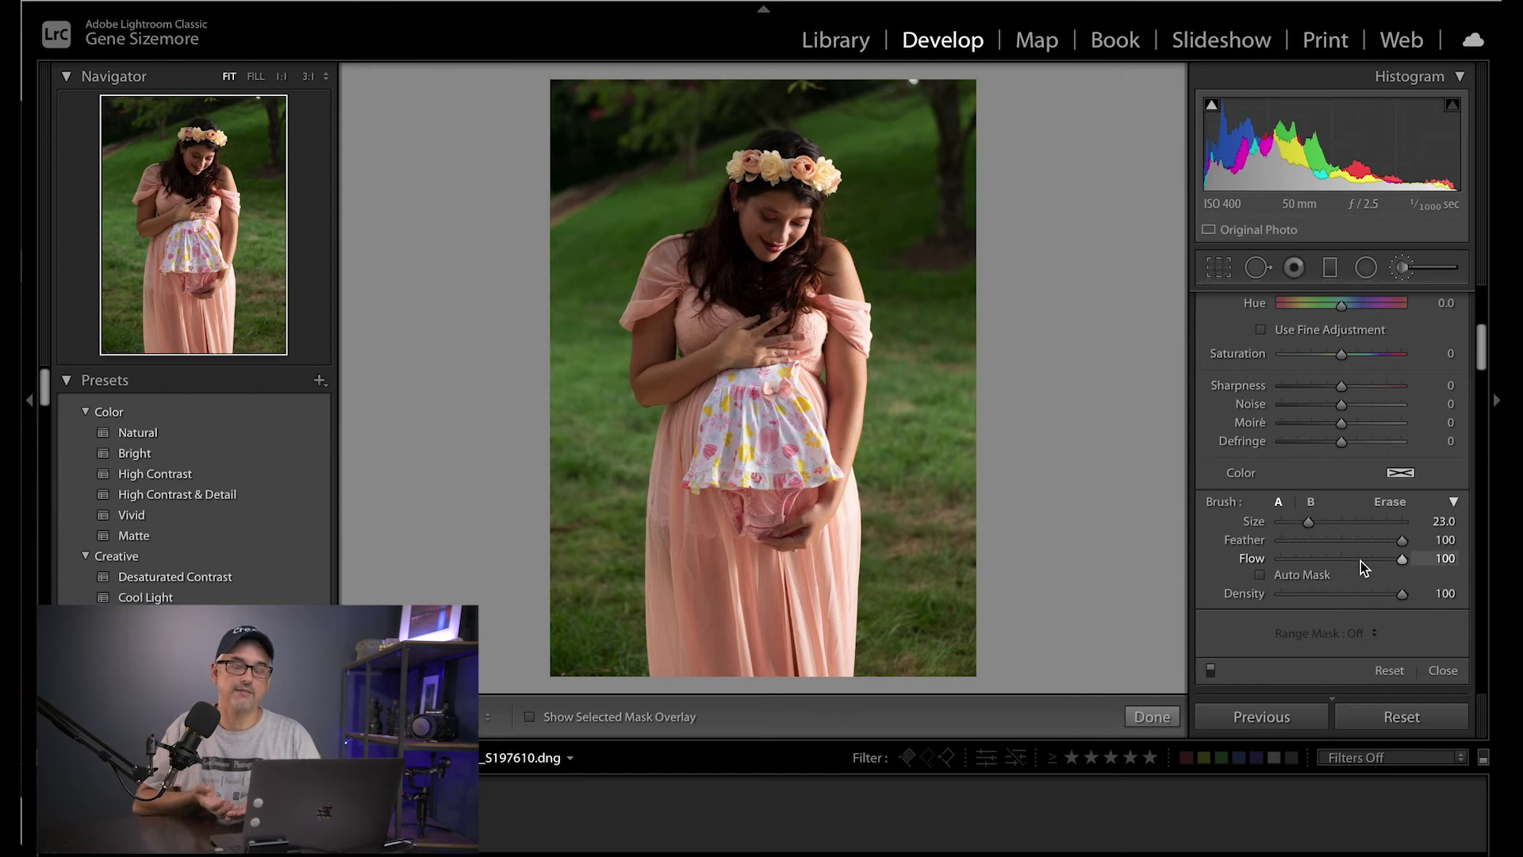
scroll(1360, 560, up, 5)
Raise the brush Exposure to 2.27 and shrink the brush small enough for the face
drag(1340, 406, 1375, 408)
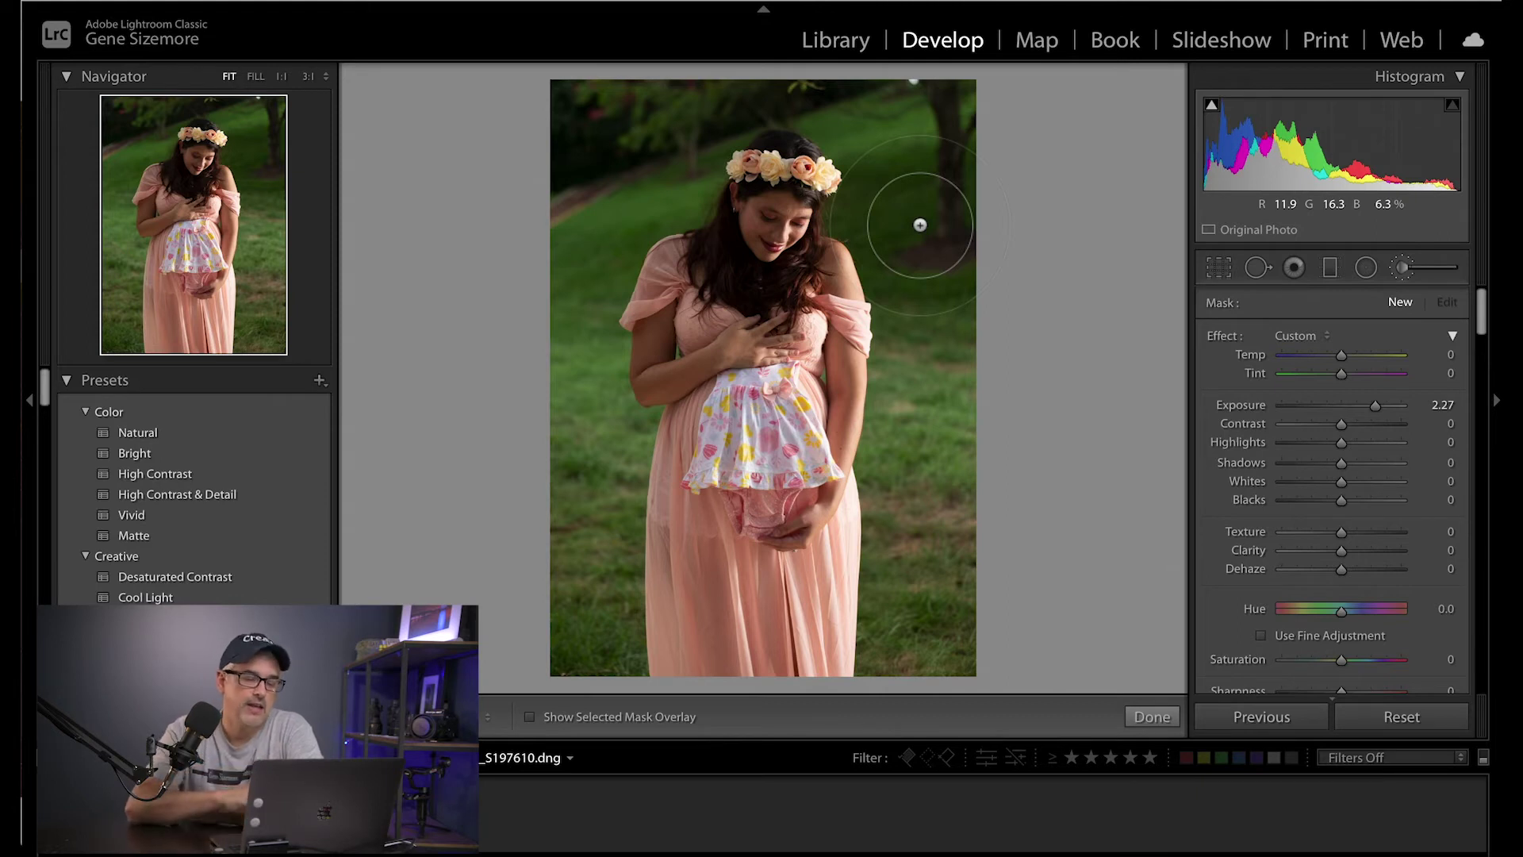
scroll(920, 225, down, 6)
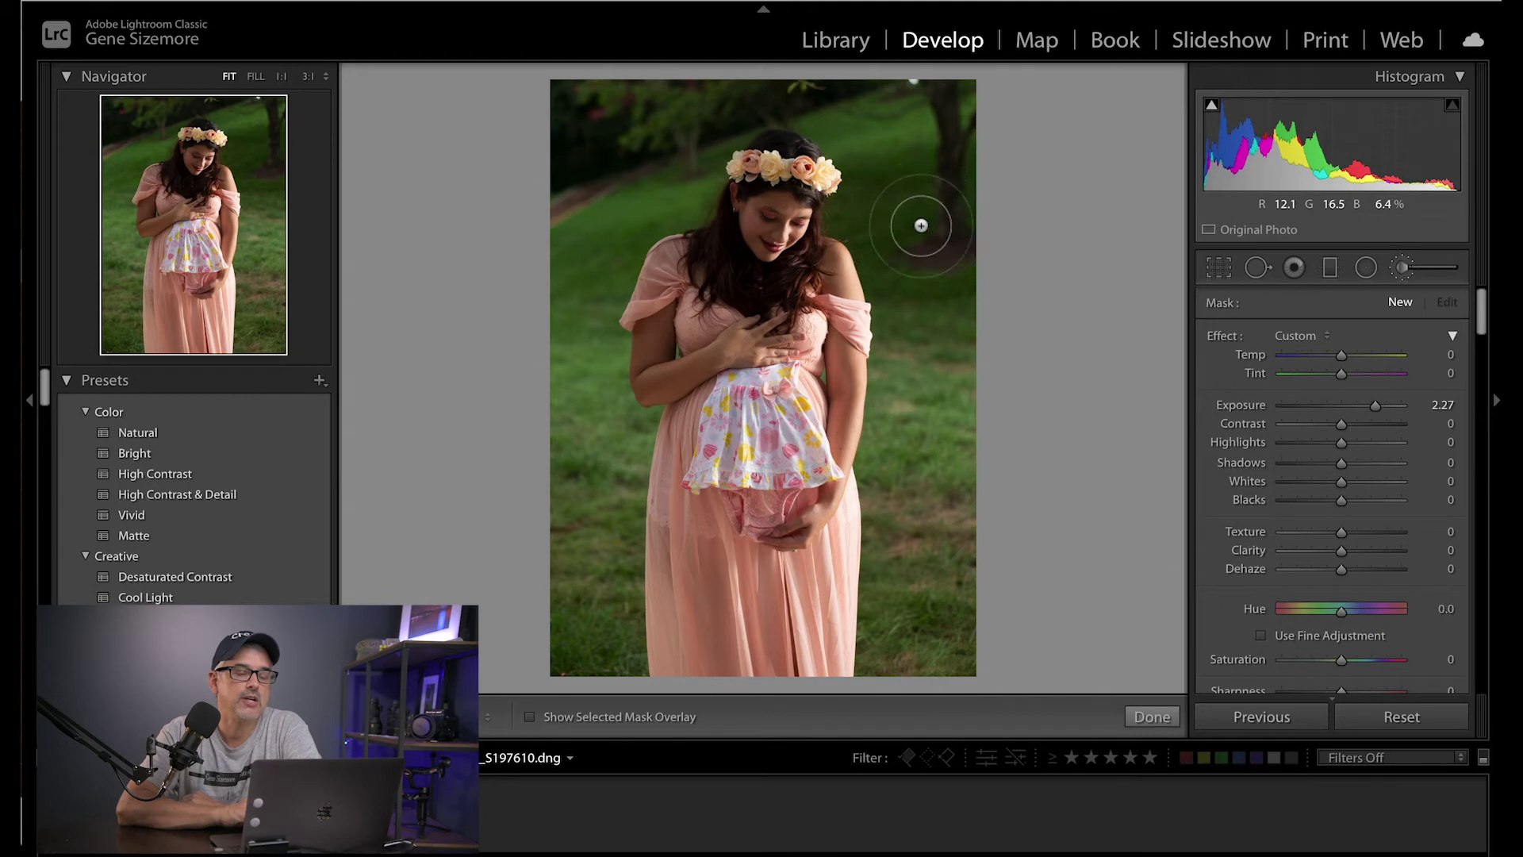
scroll(920, 225, up, 2)
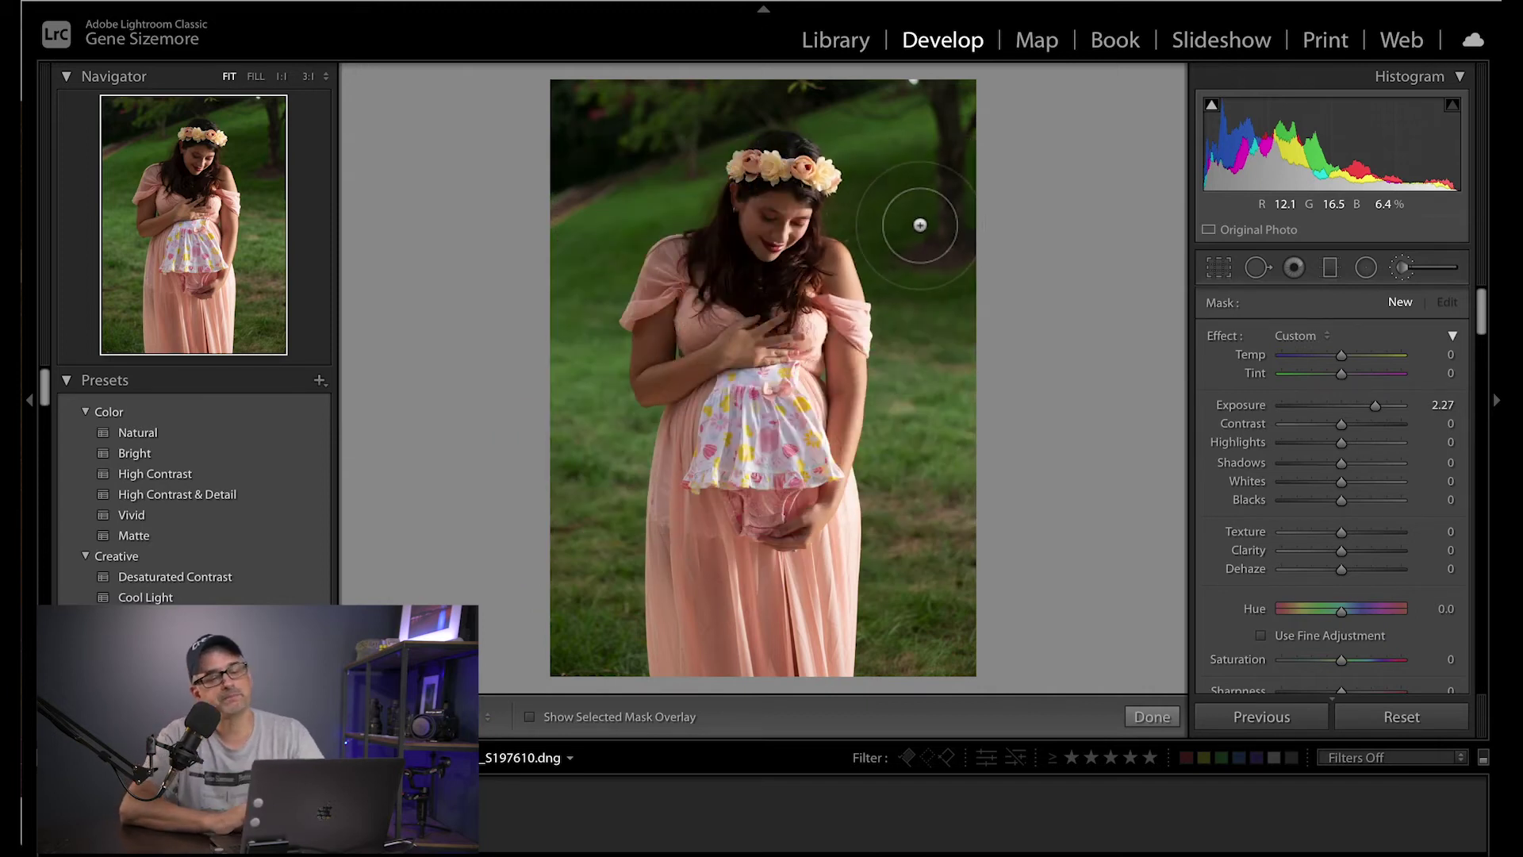
scroll(895, 235, down, 3)
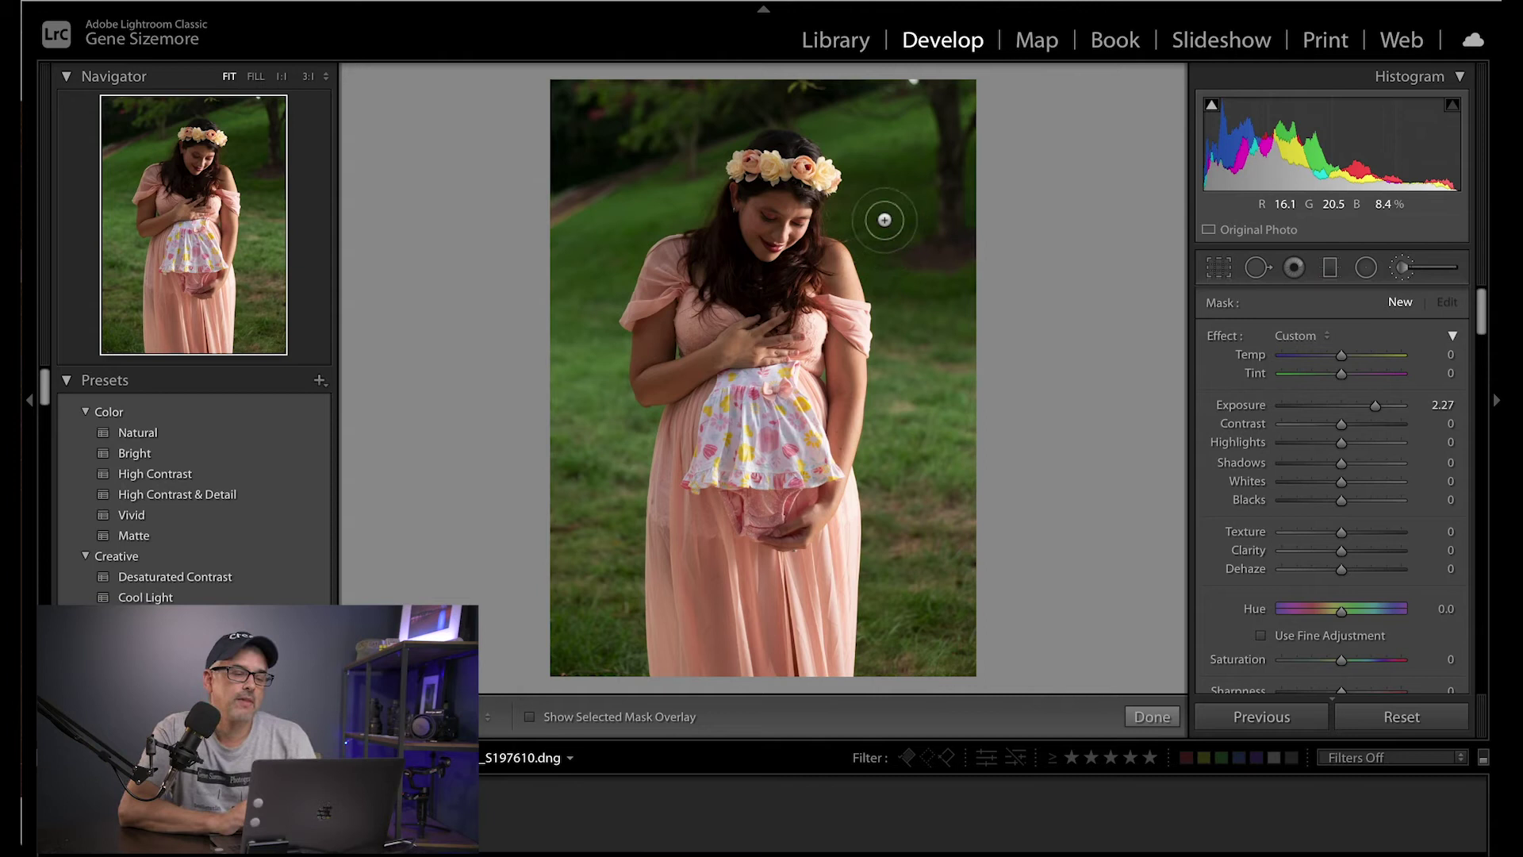
scroll(885, 220, down, 1)
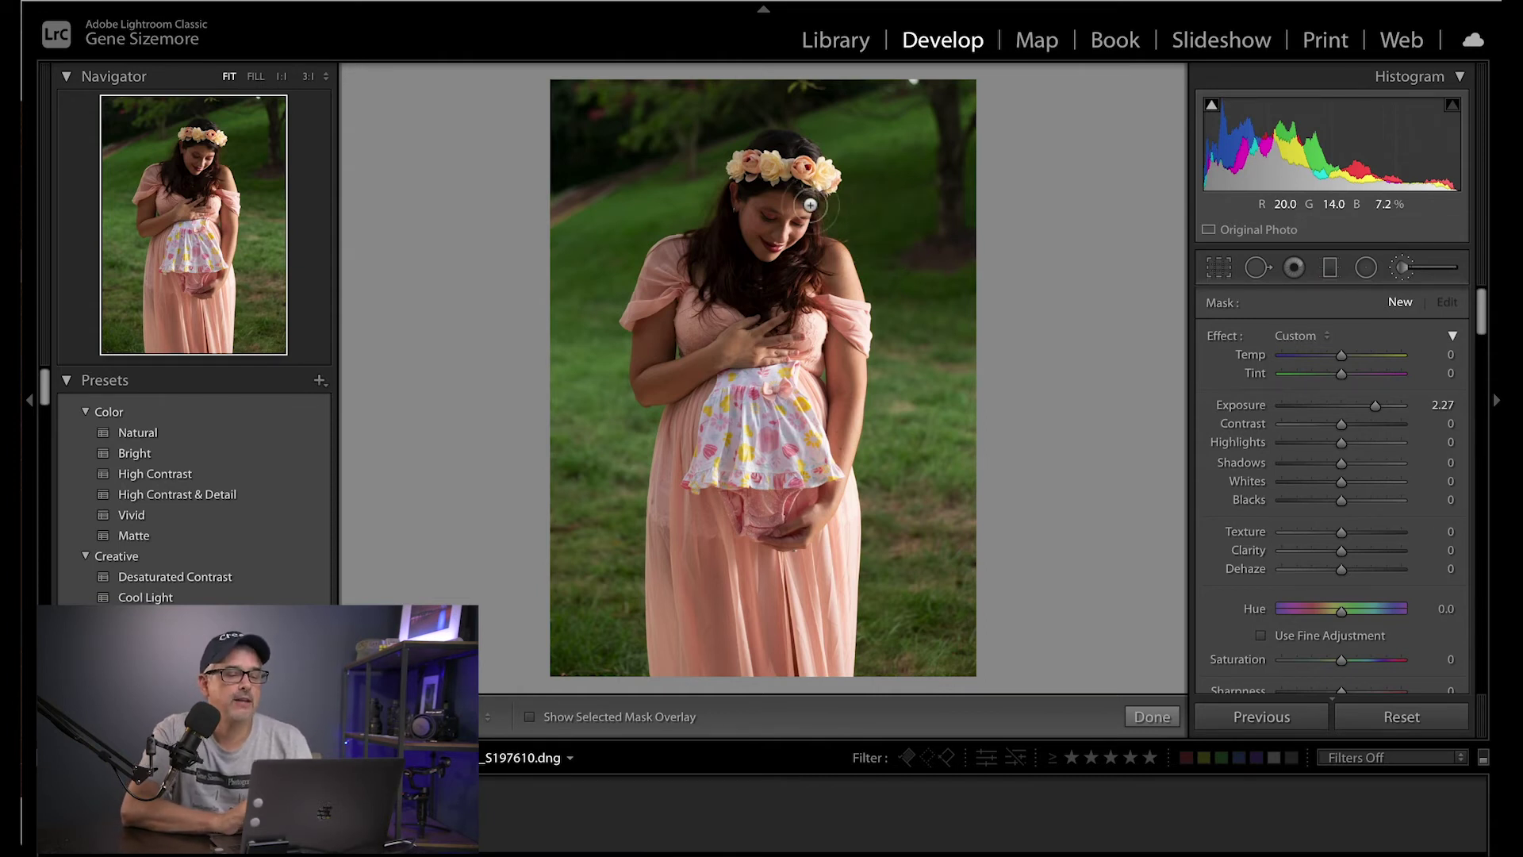
Paint the Exposure 2.27 brush mask over the woman's face and preview the mask overlay
mouse_move(776, 224)
mouse_down()
mouse_move(793, 203)
mouse_move(799, 218)
mouse_move(750, 221)
mouse_move(752, 242)
mouse_move(795, 224)
mouse_move(757, 237)
mouse_move(797, 242)
mouse_move(753, 230)
mouse_move(777, 250)
mouse_move(805, 226)
mouse_up()
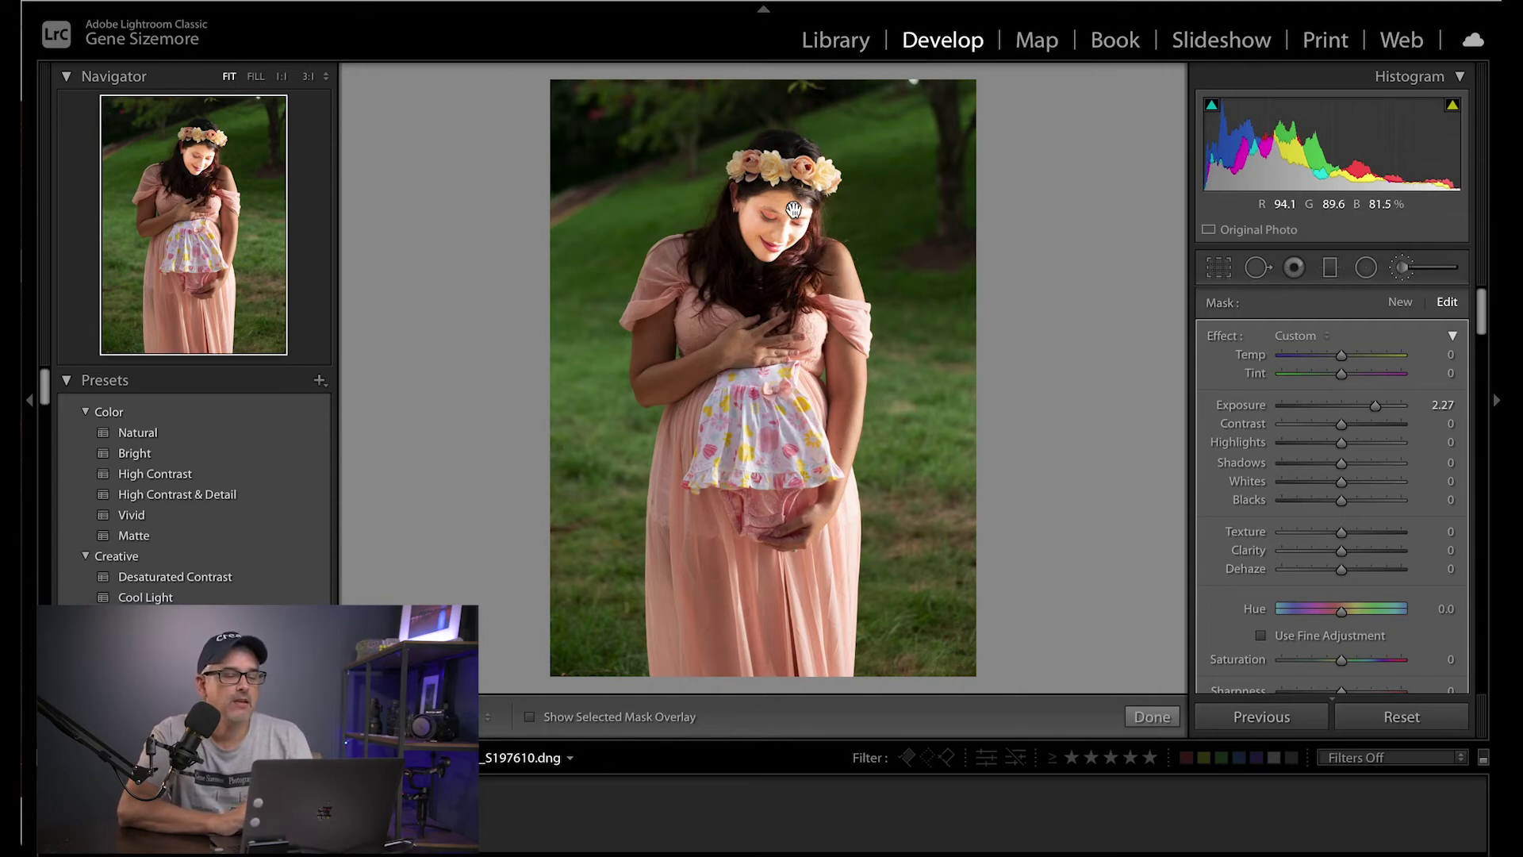
mouse_move(793, 208)
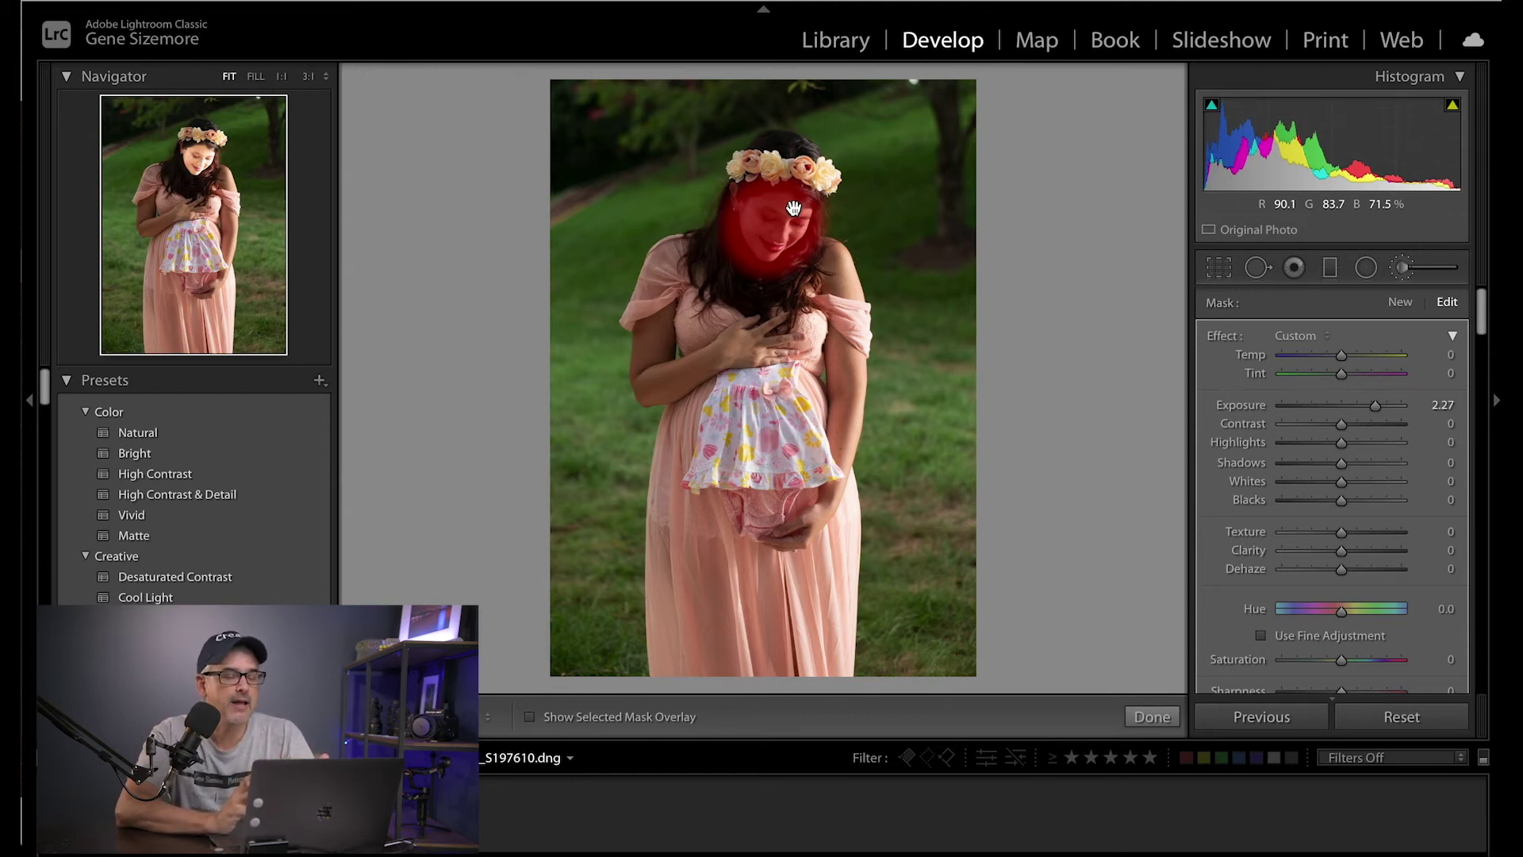
Extend the mask toward the hair, then erase the bright halo around her head
mouse_move(724, 207)
mouse_down()
mouse_move(718, 189)
mouse_move(746, 152)
mouse_move(781, 135)
mouse_move(758, 146)
mouse_up()
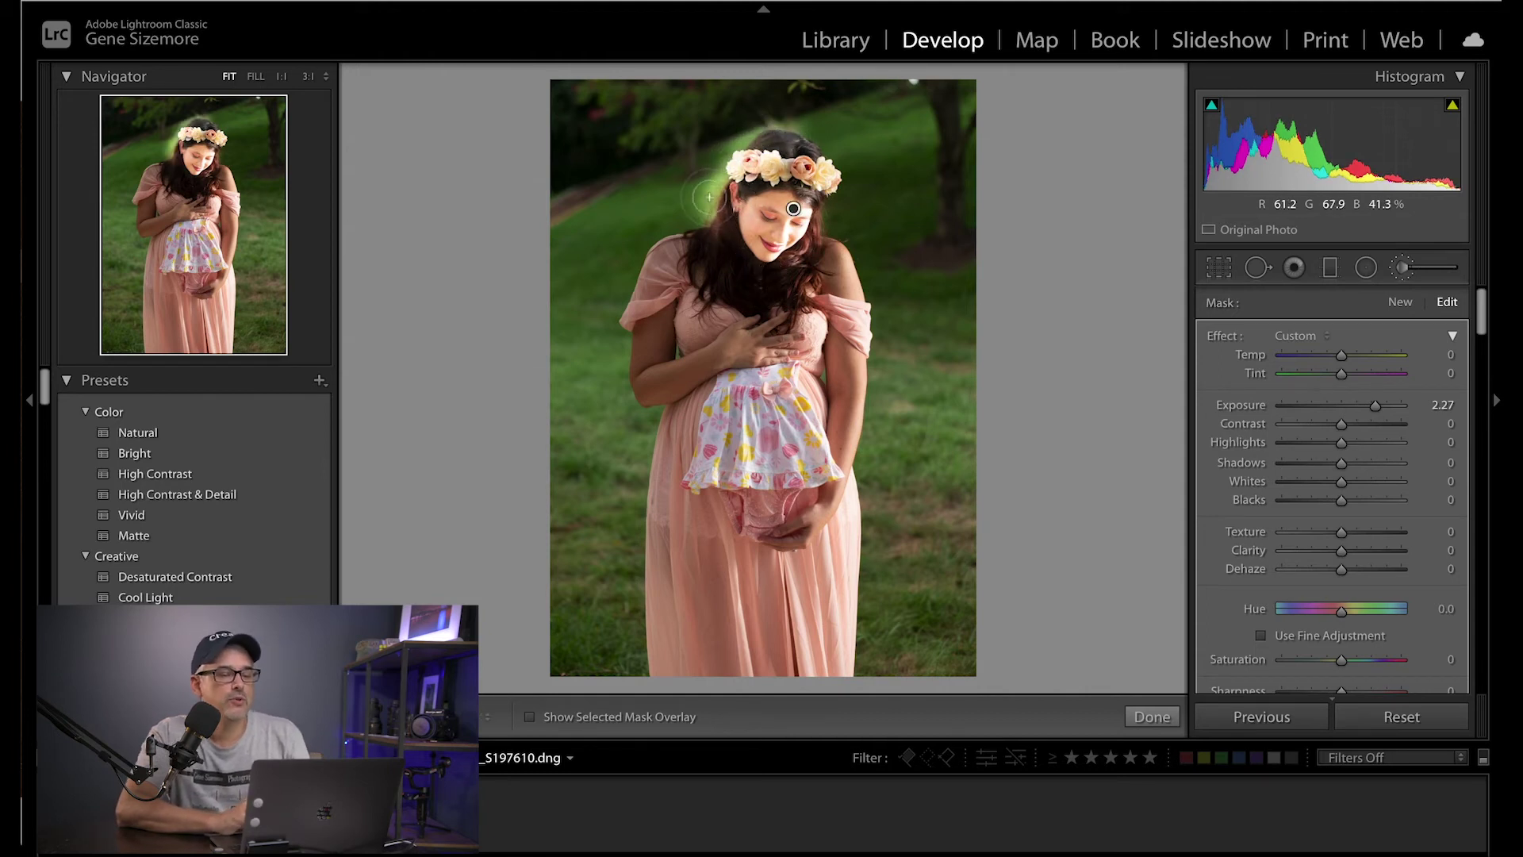
key(alt)
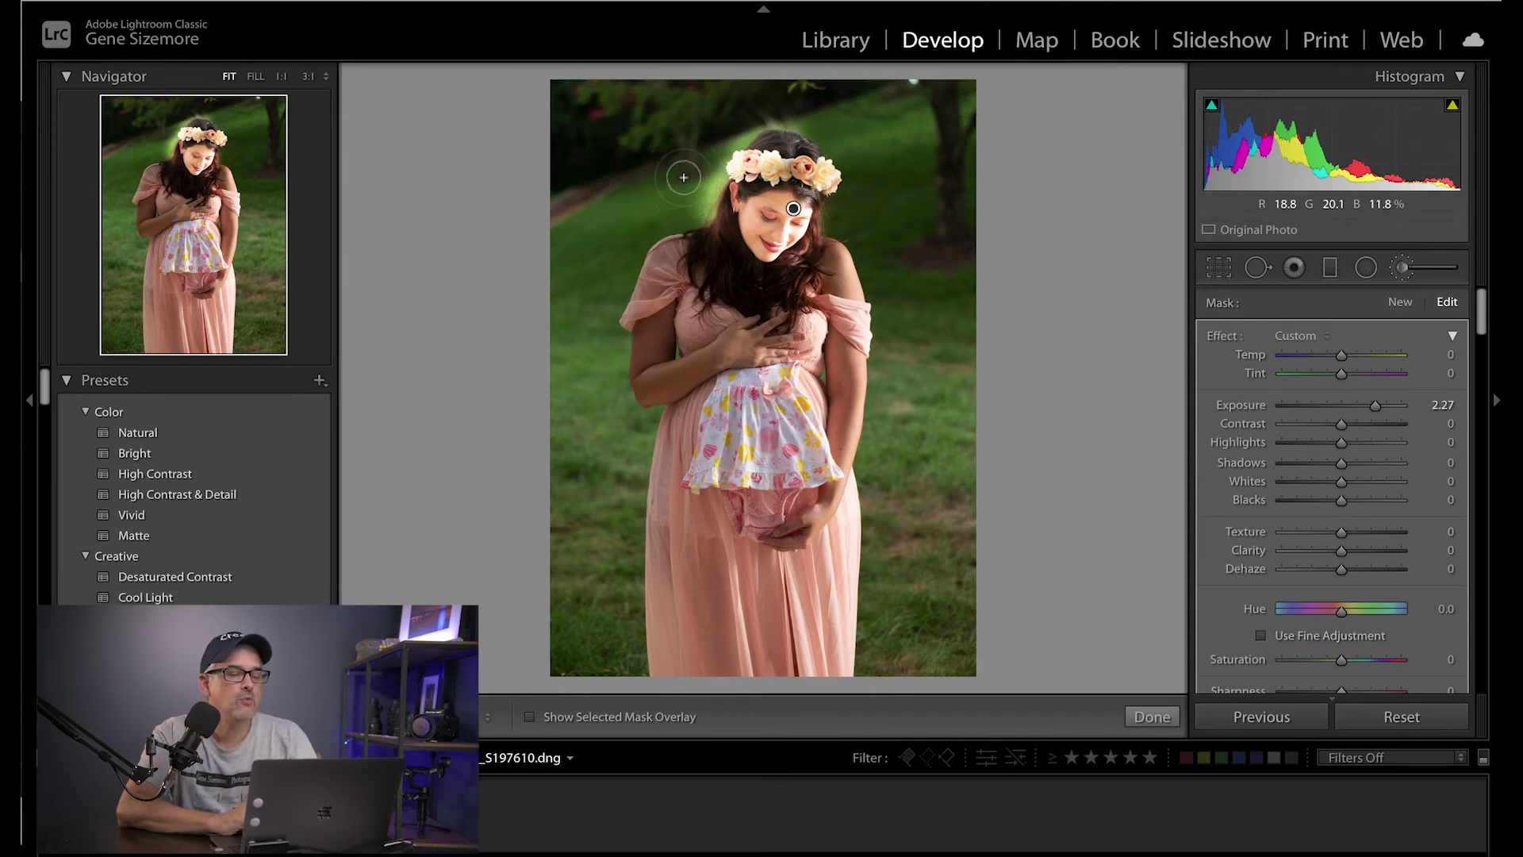
key(alt)
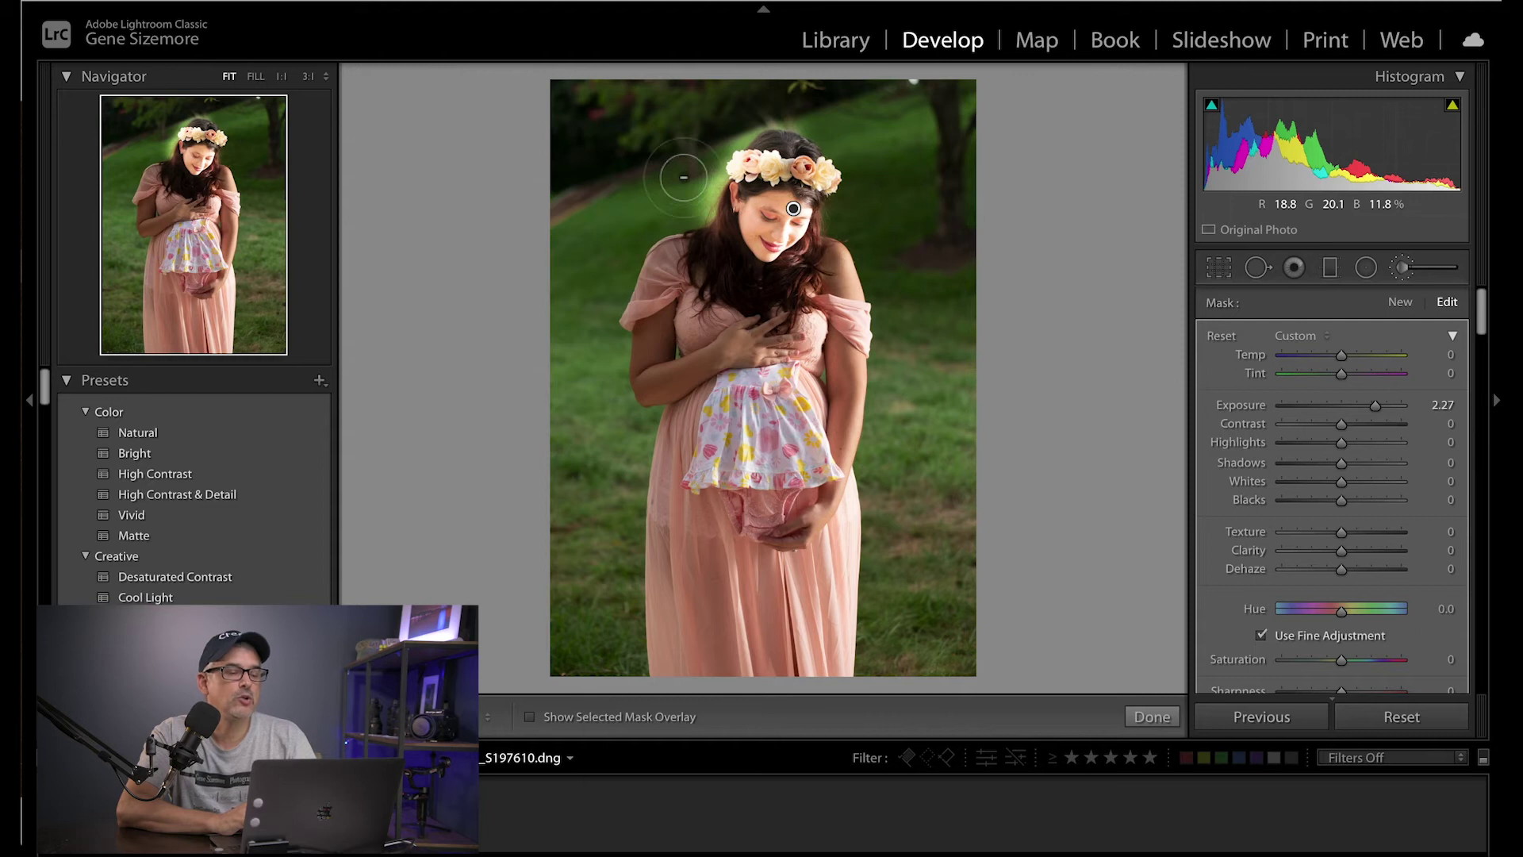
mouse_move(683, 176)
mouse_down()
mouse_move(775, 112)
mouse_move(819, 112)
mouse_move(735, 117)
mouse_move(690, 212)
mouse_move(743, 135)
mouse_move(788, 128)
mouse_move(858, 169)
mouse_move(852, 231)
mouse_move(853, 180)
mouse_move(813, 138)
mouse_move(747, 130)
mouse_move(696, 179)
mouse_move(690, 211)
mouse_up()
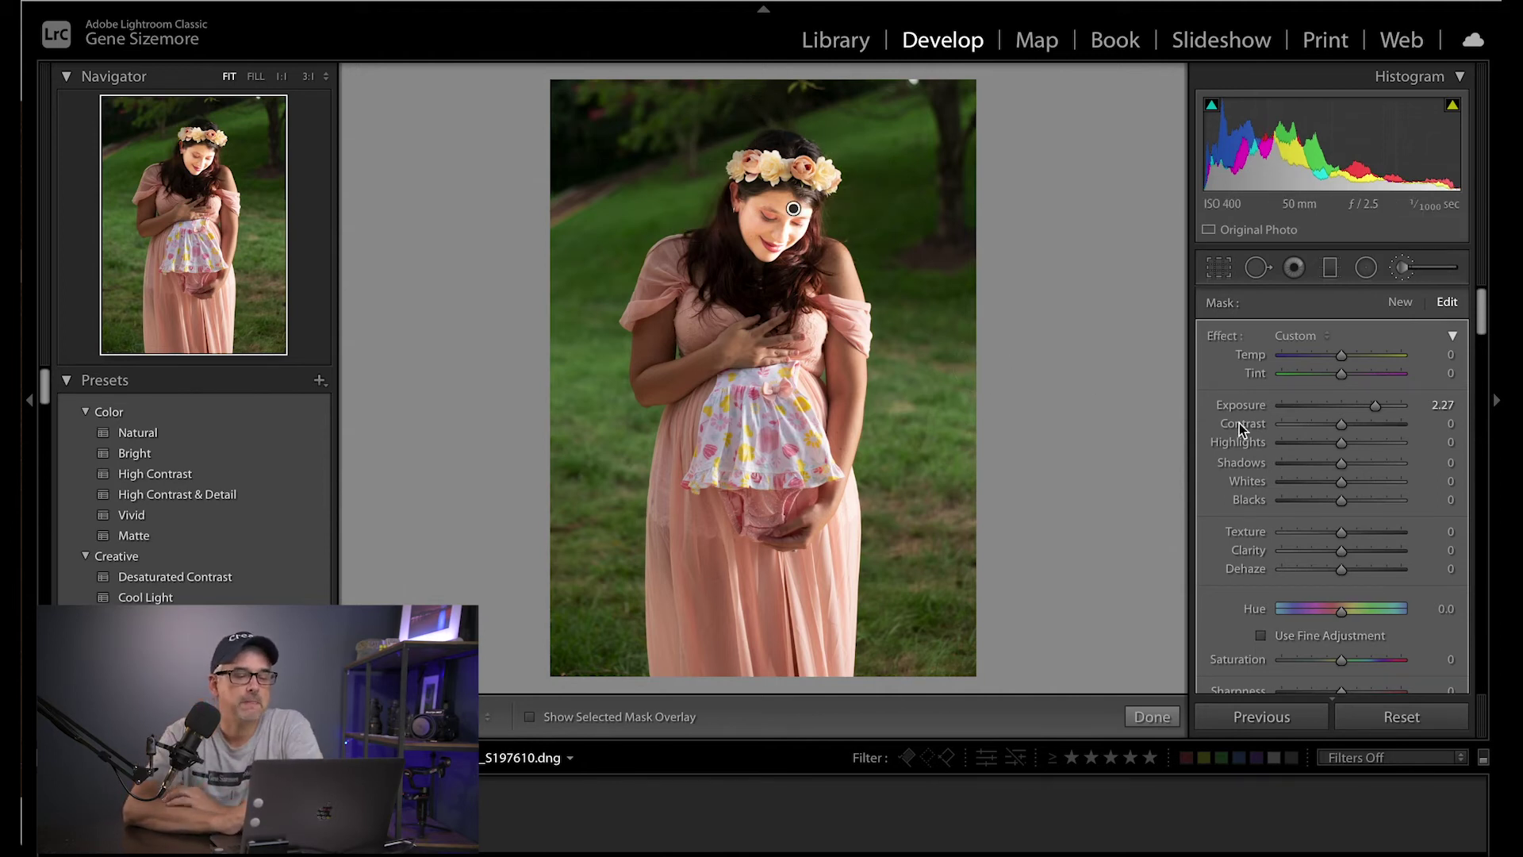
Set the face mask to Shadows 100 with a gentler Exposure of 0.61
click(1342, 406)
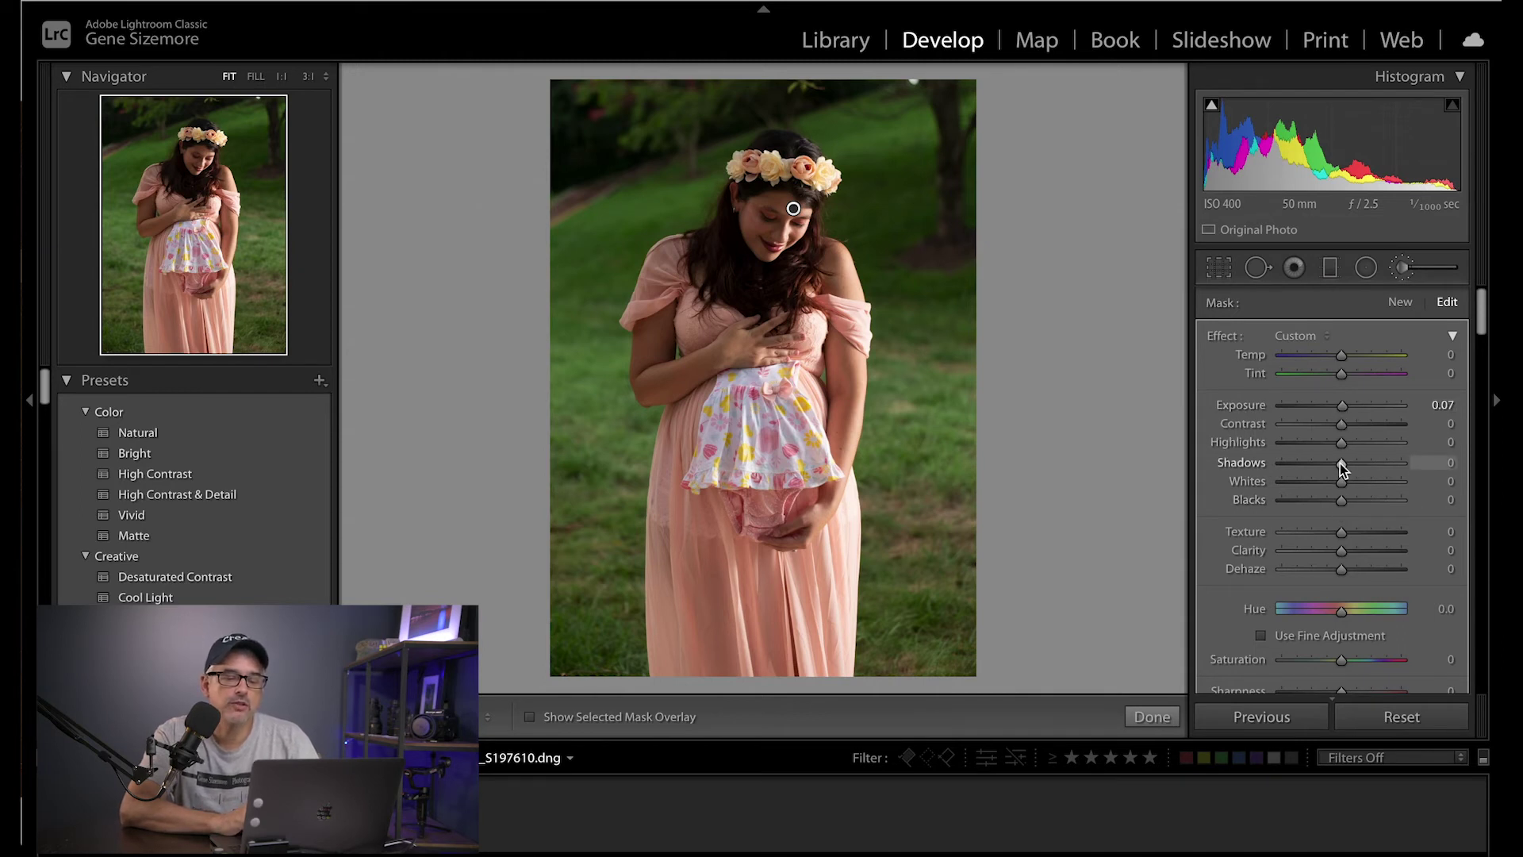
drag(1340, 463, 1402, 472)
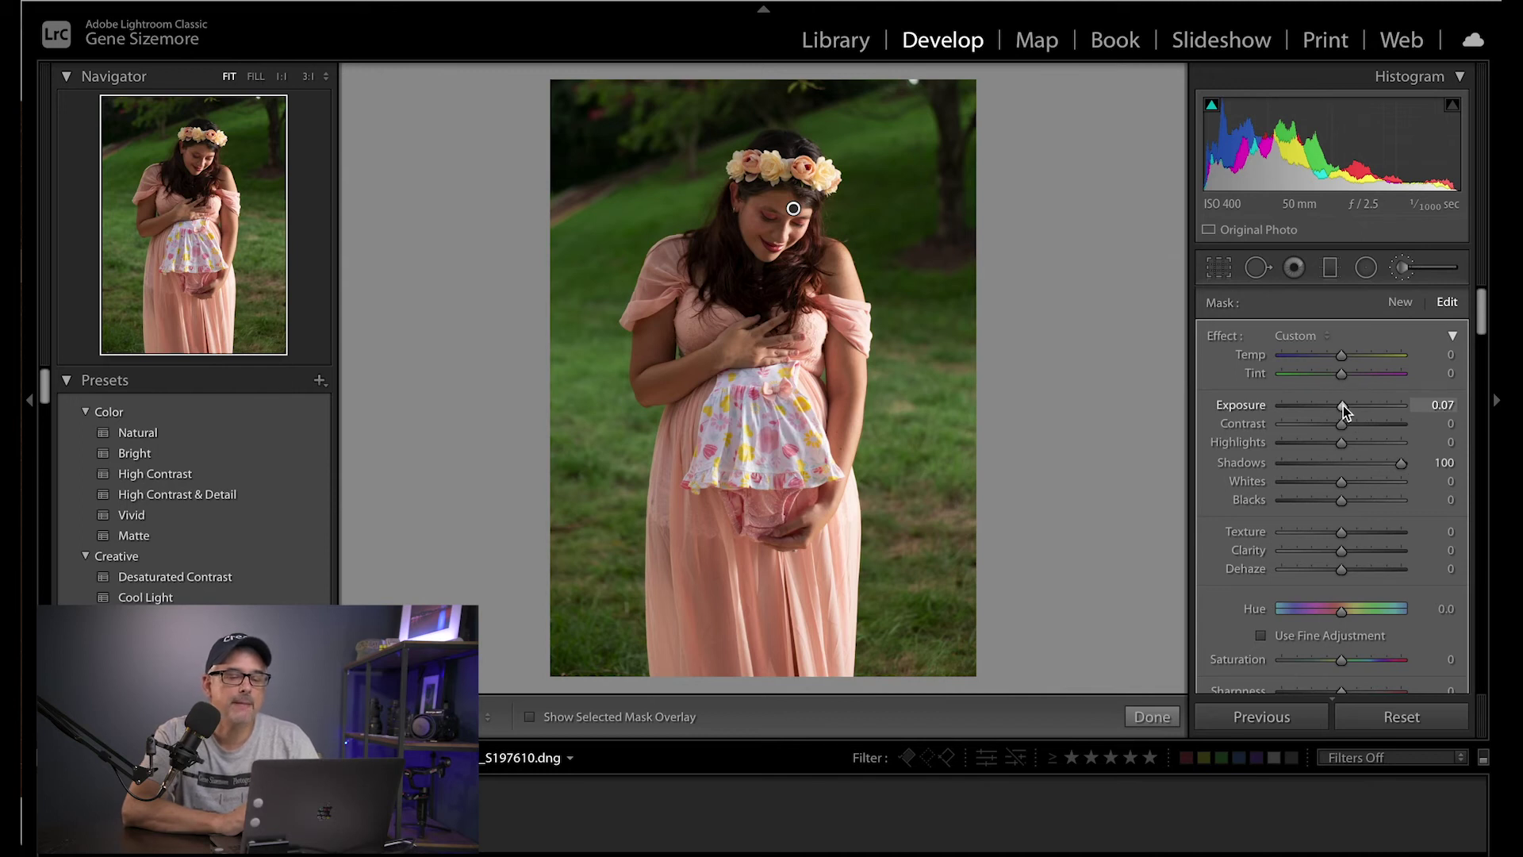
drag(1343, 406, 1352, 412)
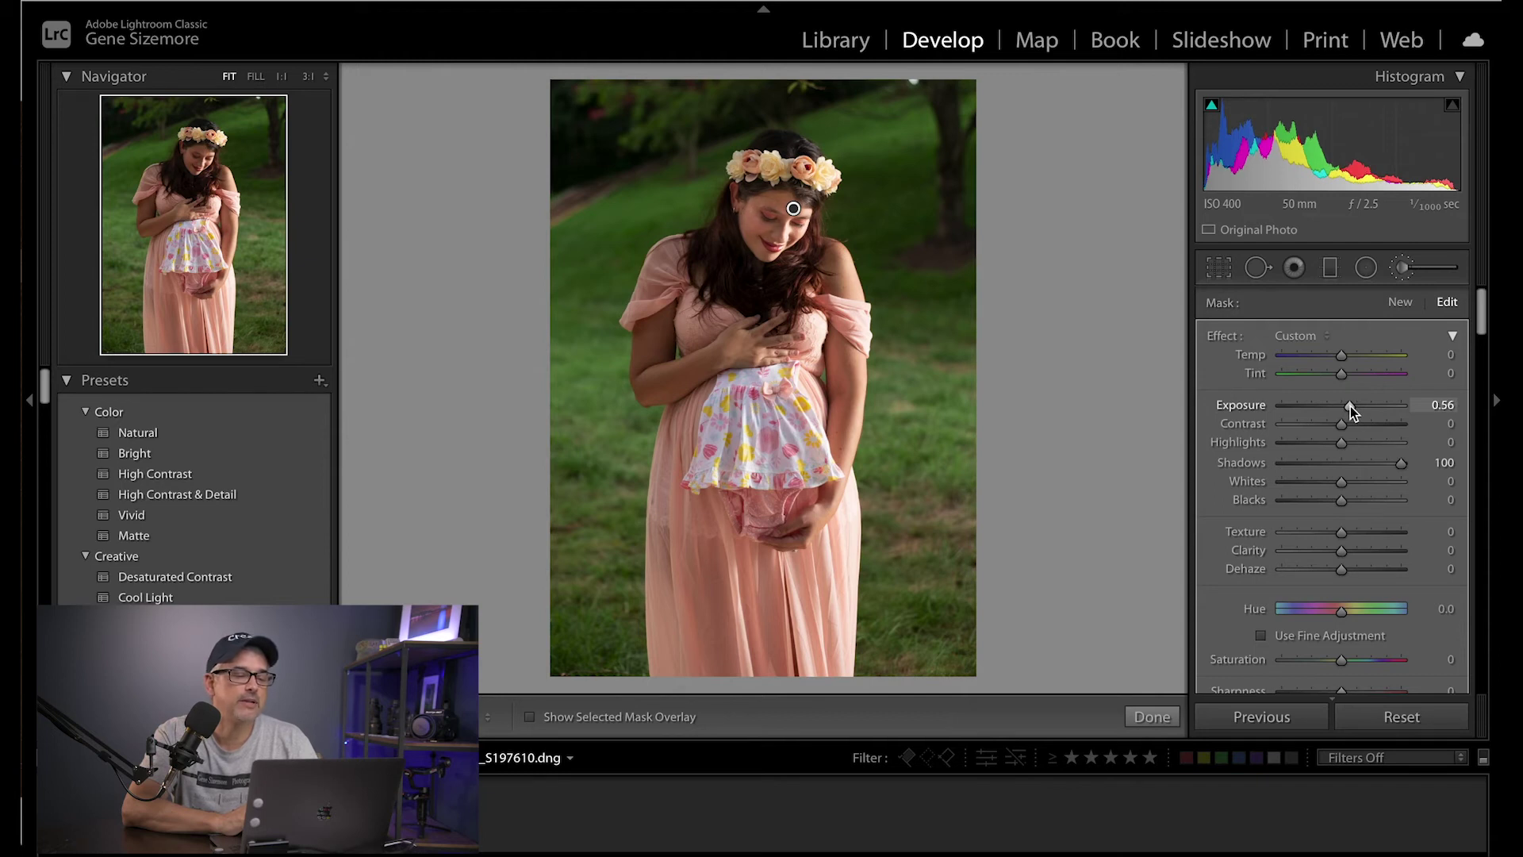
drag(1349, 405, 1351, 405)
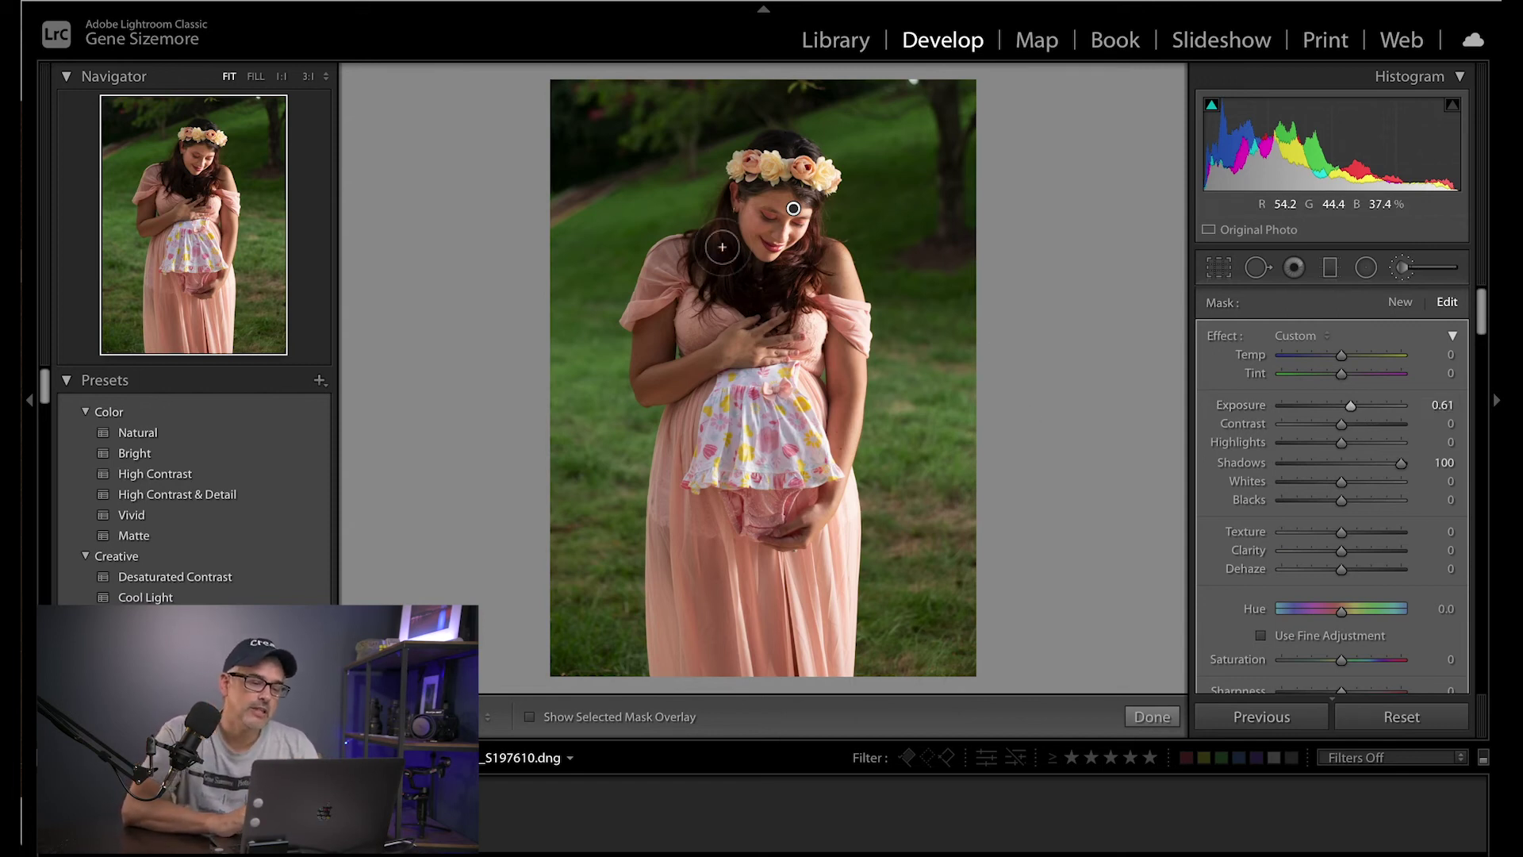
Start a new, separate brush adjustment with Exposure 0.75 and Shadows 82
click(1400, 304)
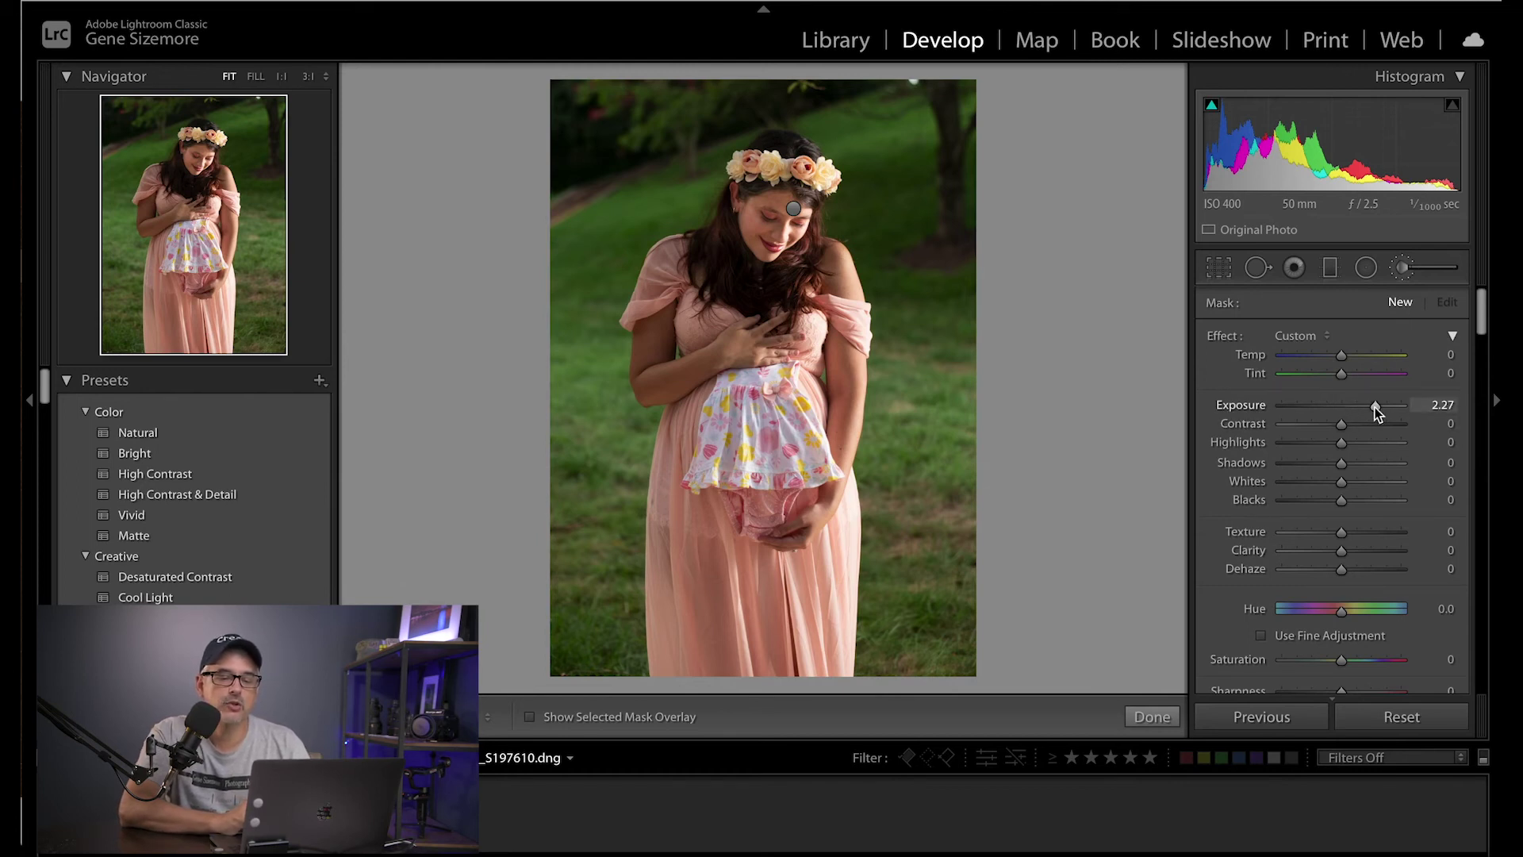
click(1343, 404)
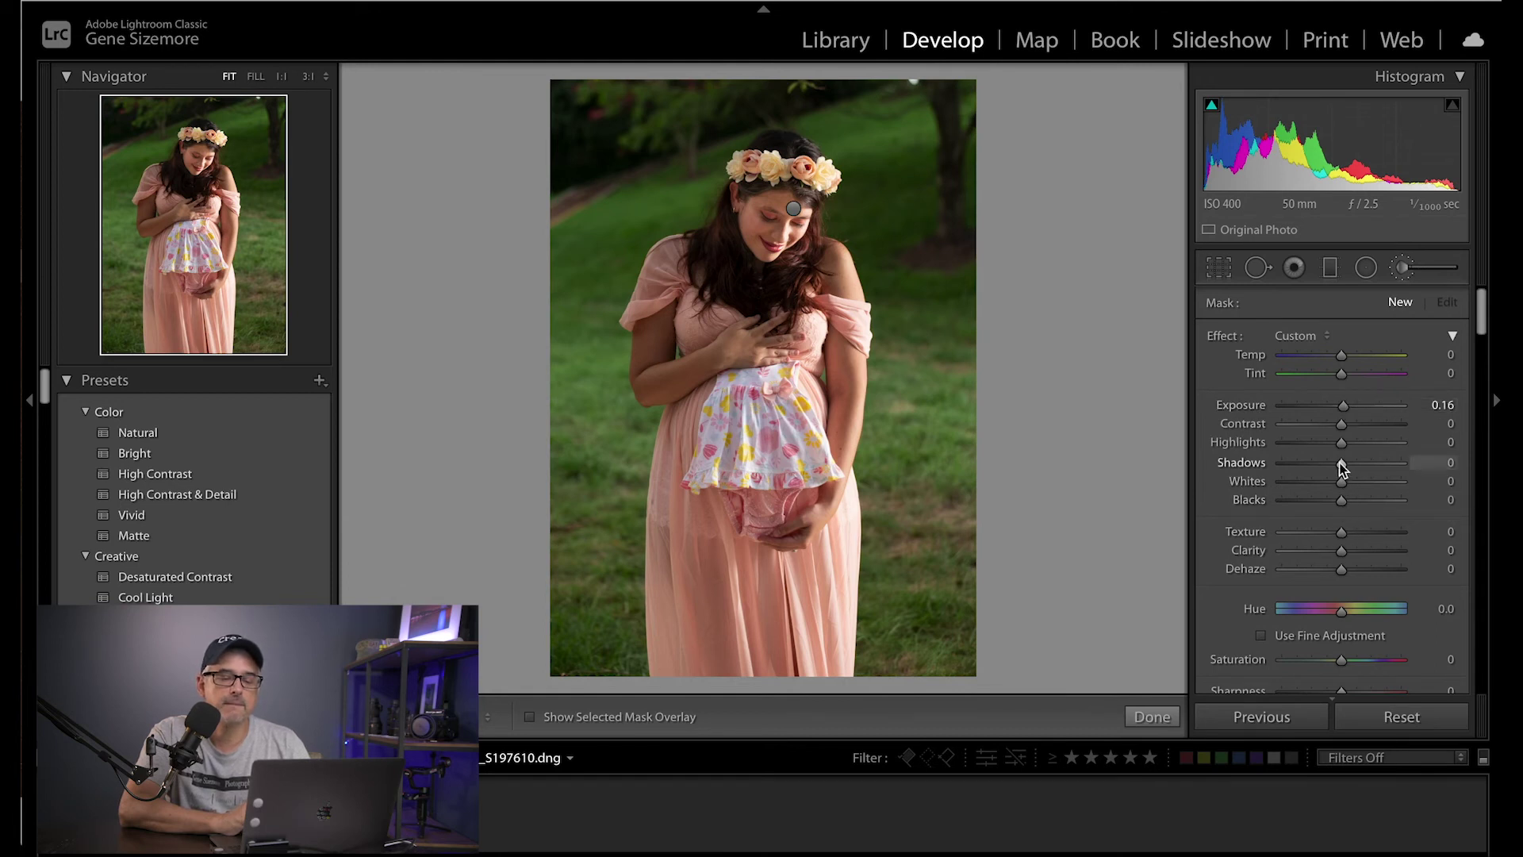
drag(1353, 468, 1389, 468)
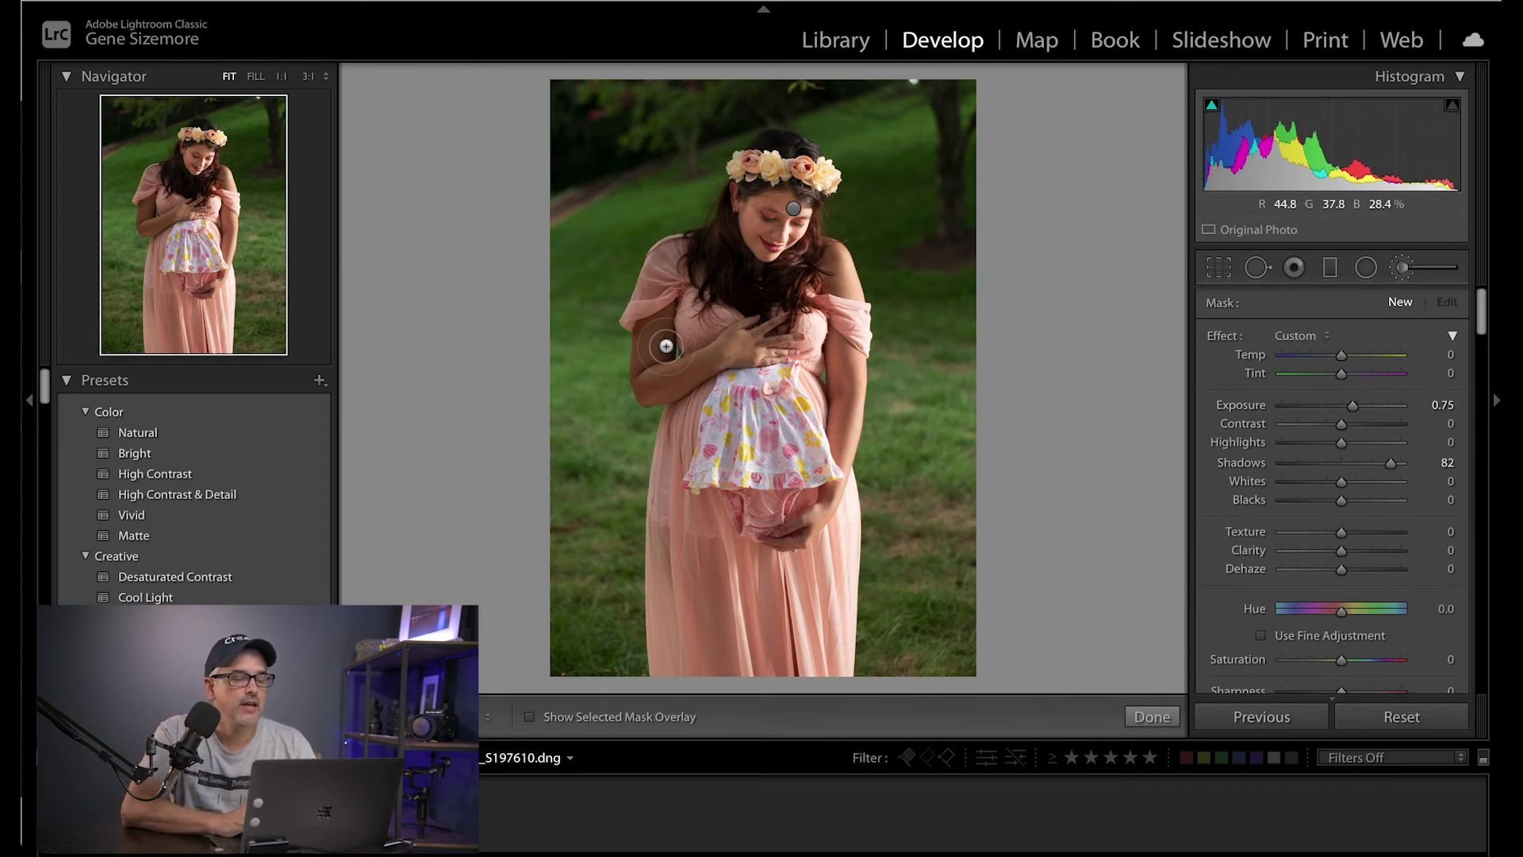
Zoom to 1:1 on the left arm and paint the brightening over the arm and hand
click(280, 78)
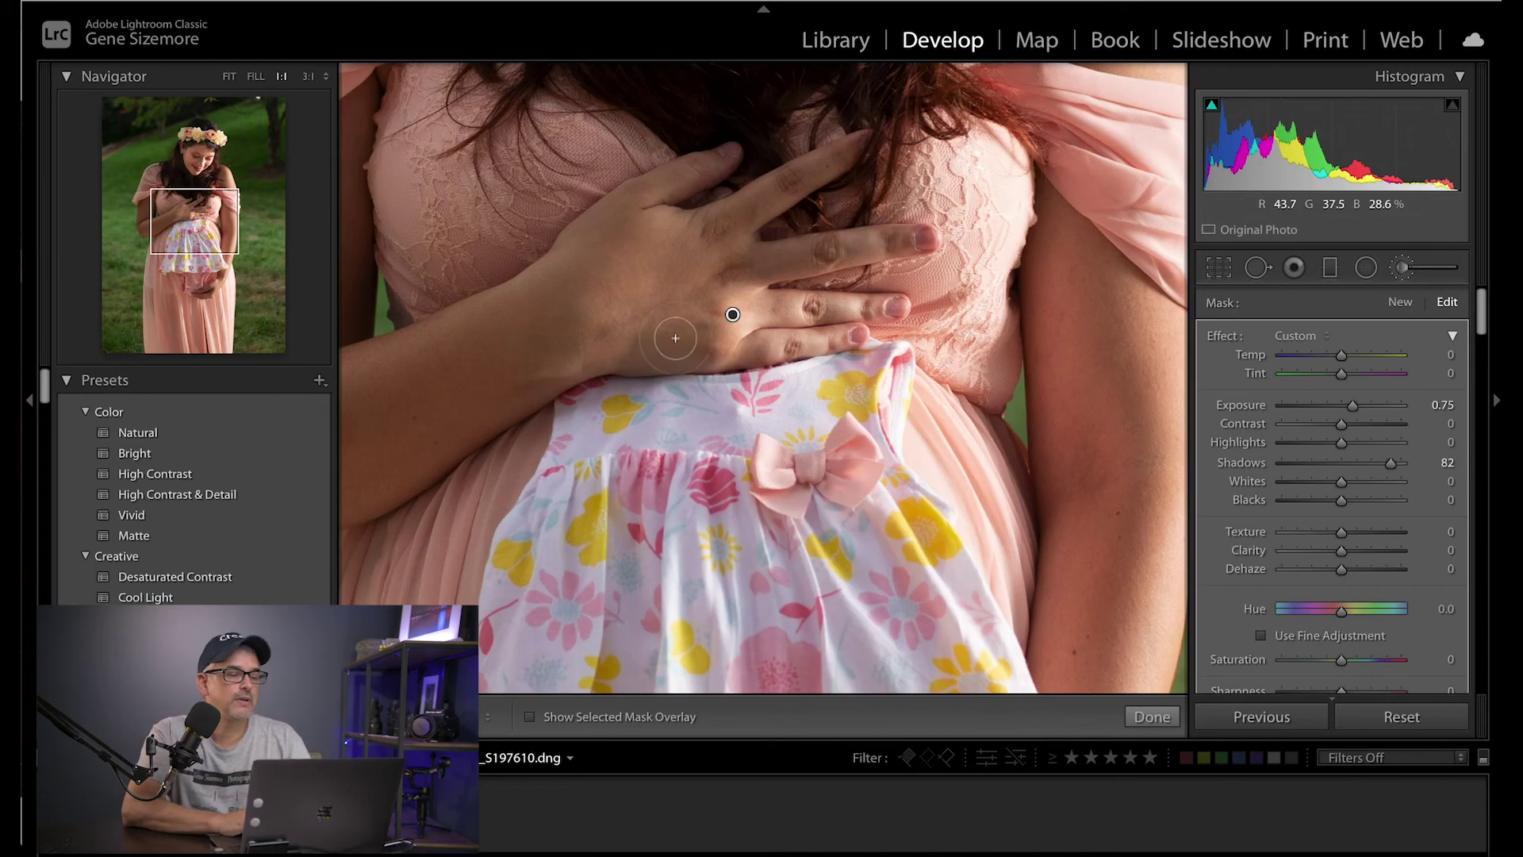
click(167, 215)
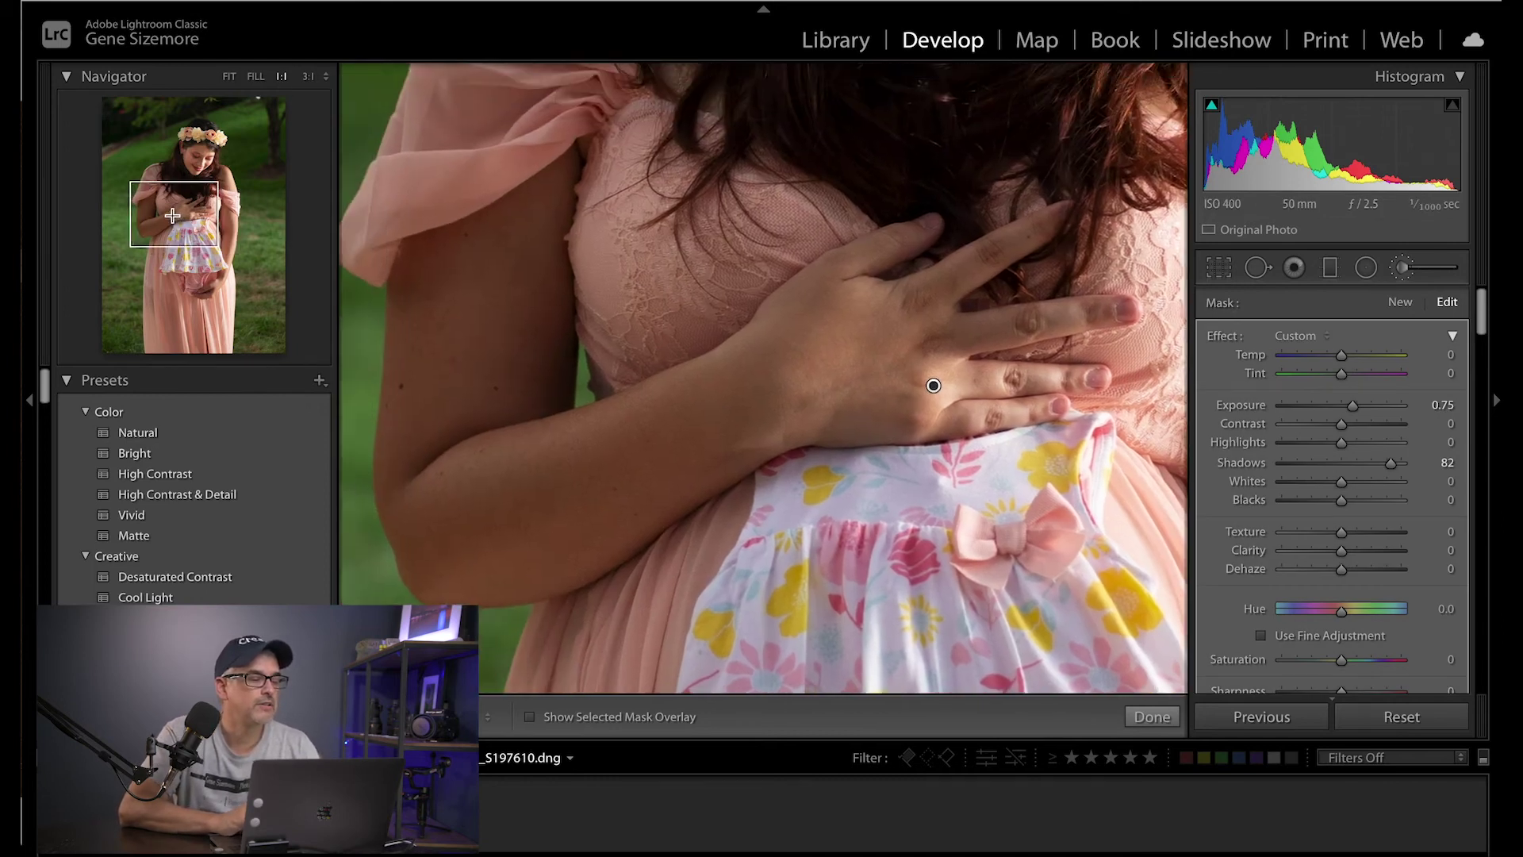
drag(167, 215, 166, 215)
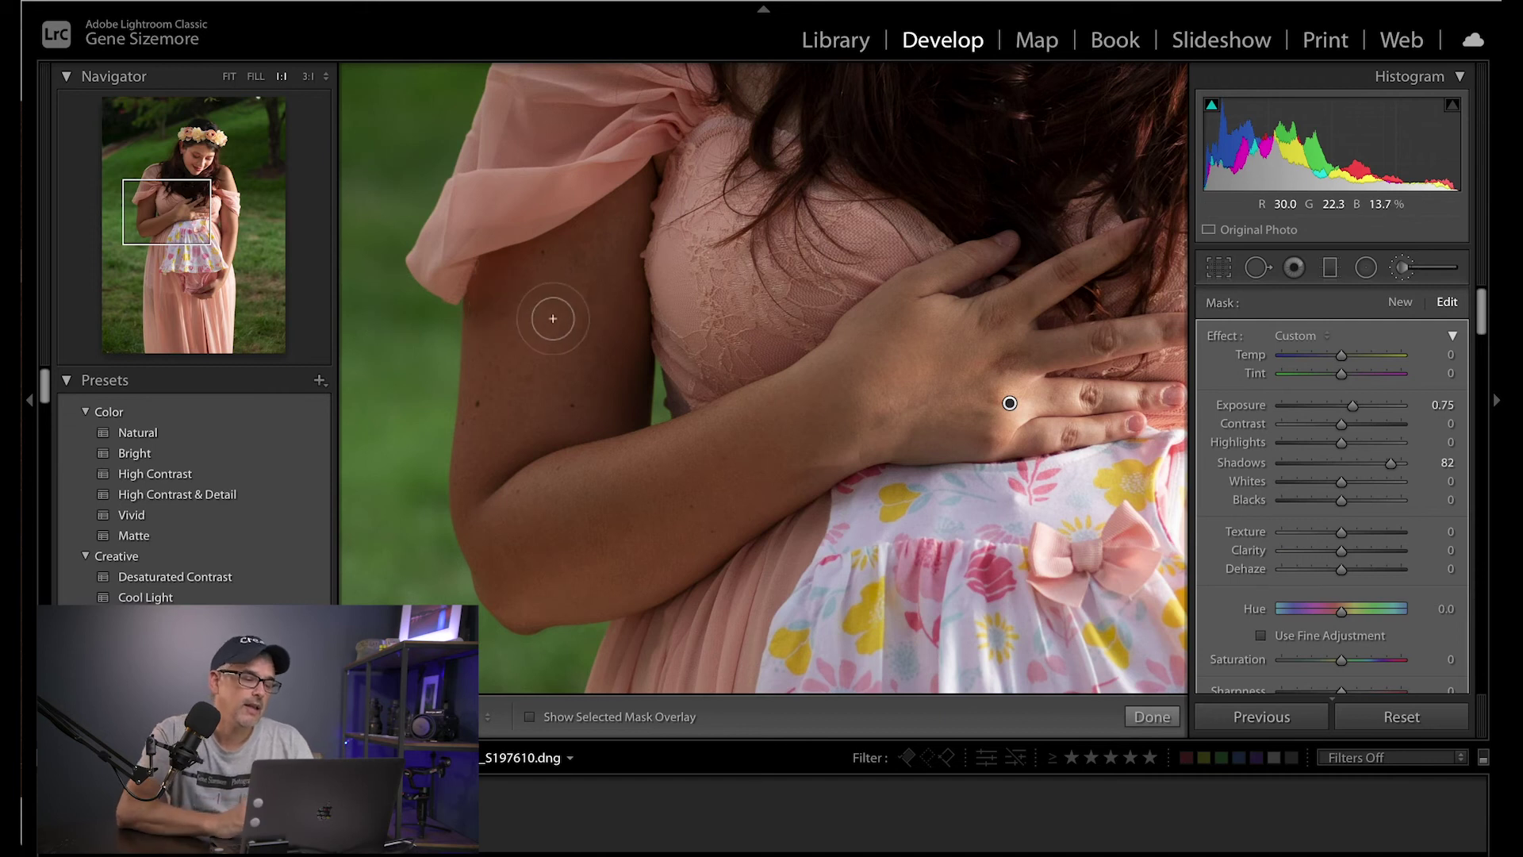
scroll(557, 319, up, 3)
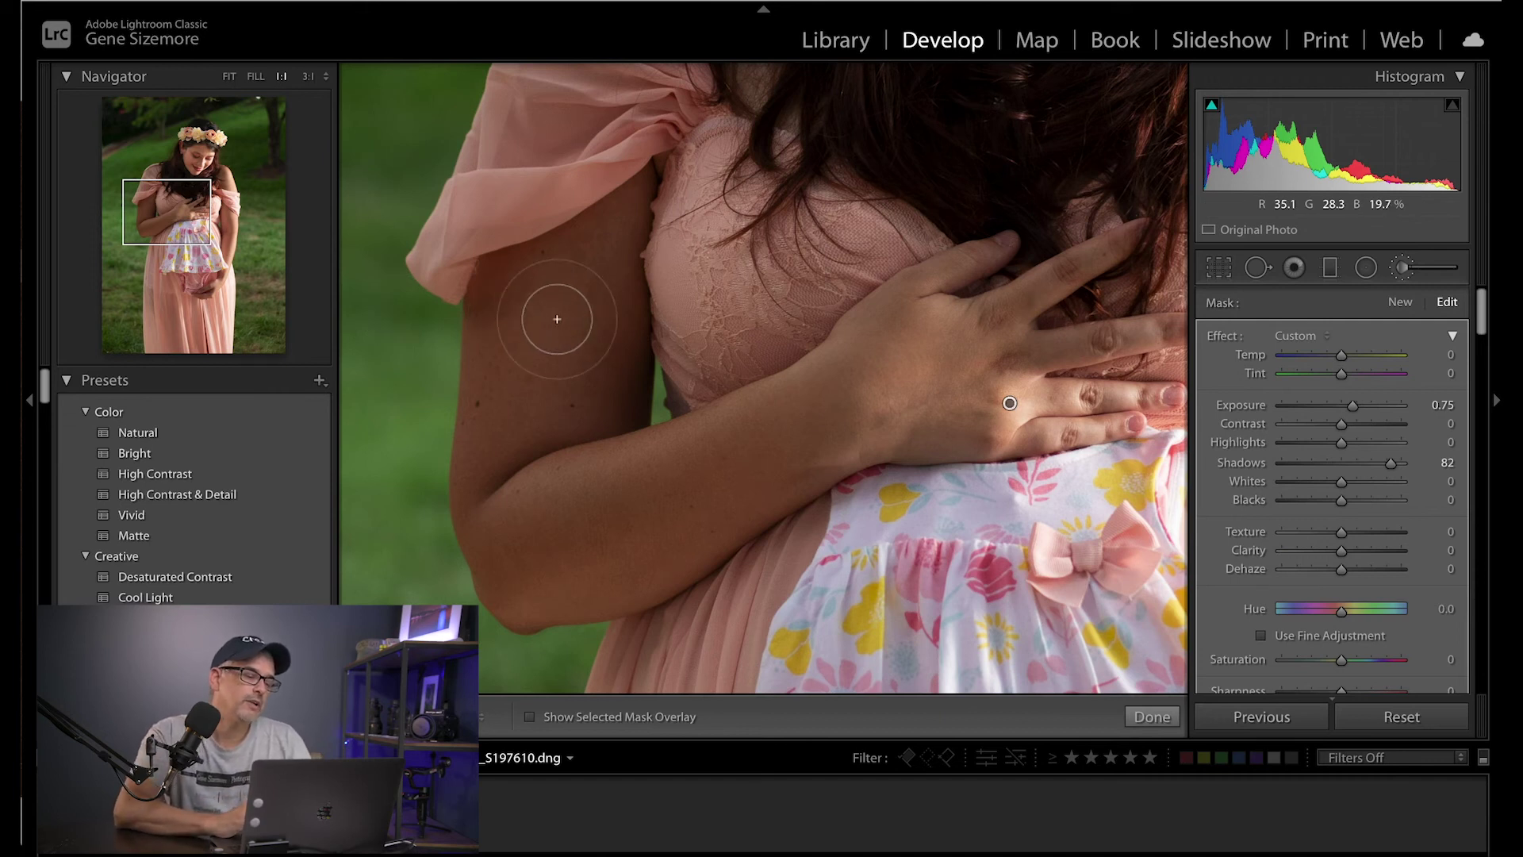
mouse_move(557, 319)
mouse_down()
mouse_move(552, 398)
mouse_move(558, 241)
mouse_move(516, 422)
mouse_move(579, 234)
mouse_move(559, 524)
mouse_move(540, 516)
mouse_move(780, 431)
mouse_move(721, 460)
mouse_move(620, 473)
mouse_move(713, 463)
mouse_move(858, 415)
mouse_move(951, 323)
mouse_move(833, 387)
mouse_move(896, 386)
mouse_move(859, 438)
mouse_move(970, 416)
mouse_move(587, 577)
mouse_move(670, 536)
mouse_move(570, 574)
mouse_move(496, 563)
mouse_move(505, 287)
mouse_move(513, 404)
mouse_move(549, 331)
mouse_move(564, 491)
mouse_move(579, 389)
mouse_move(587, 448)
mouse_move(580, 224)
mouse_move(546, 481)
mouse_move(575, 524)
mouse_move(702, 480)
mouse_move(855, 395)
mouse_move(645, 493)
mouse_up()
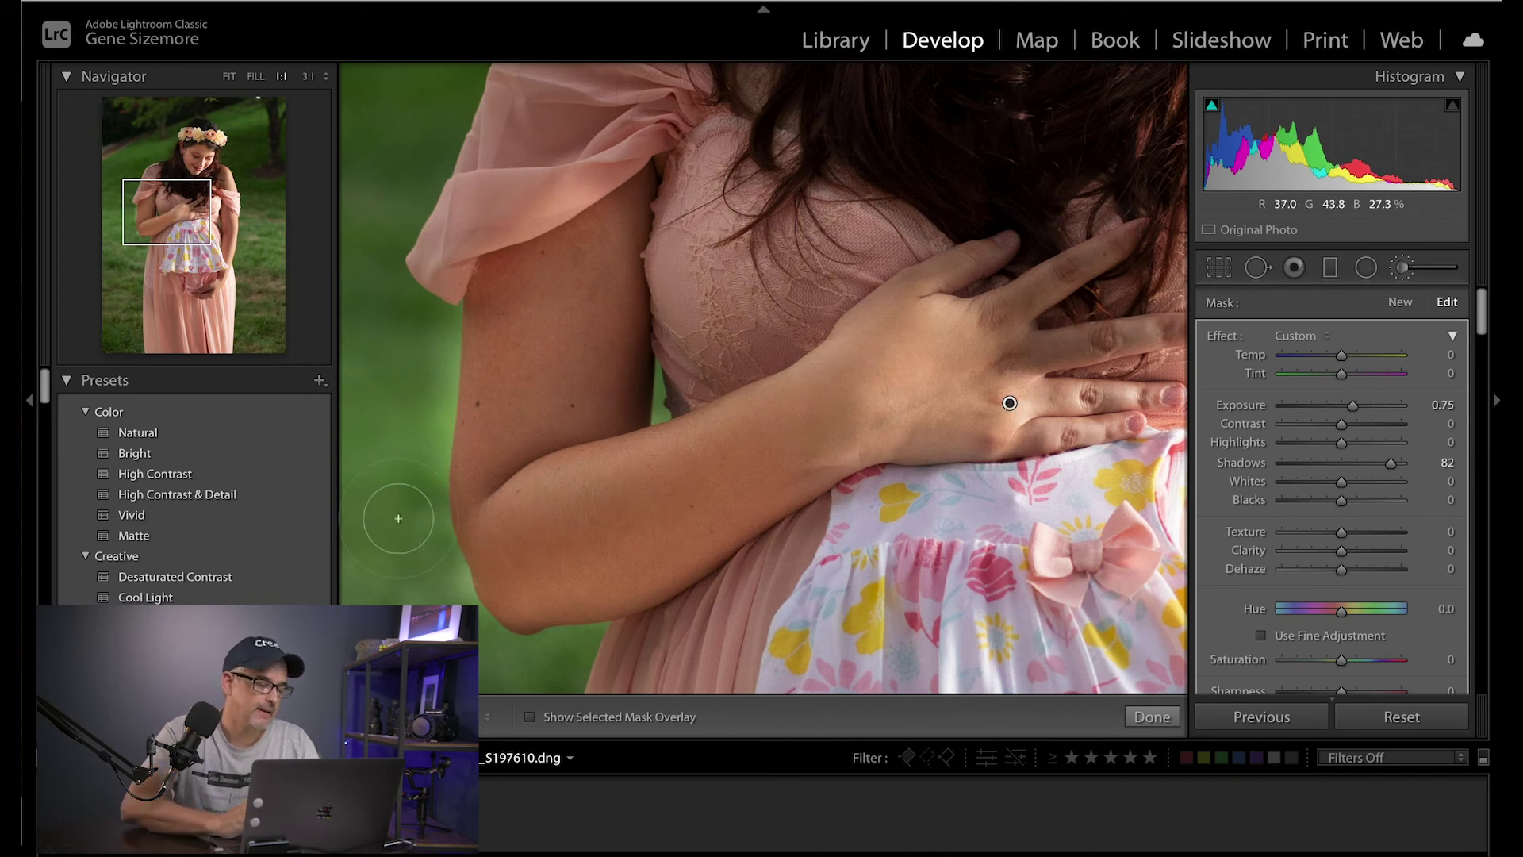
Erase the brush spill from the green background beside the arm
key(alt)
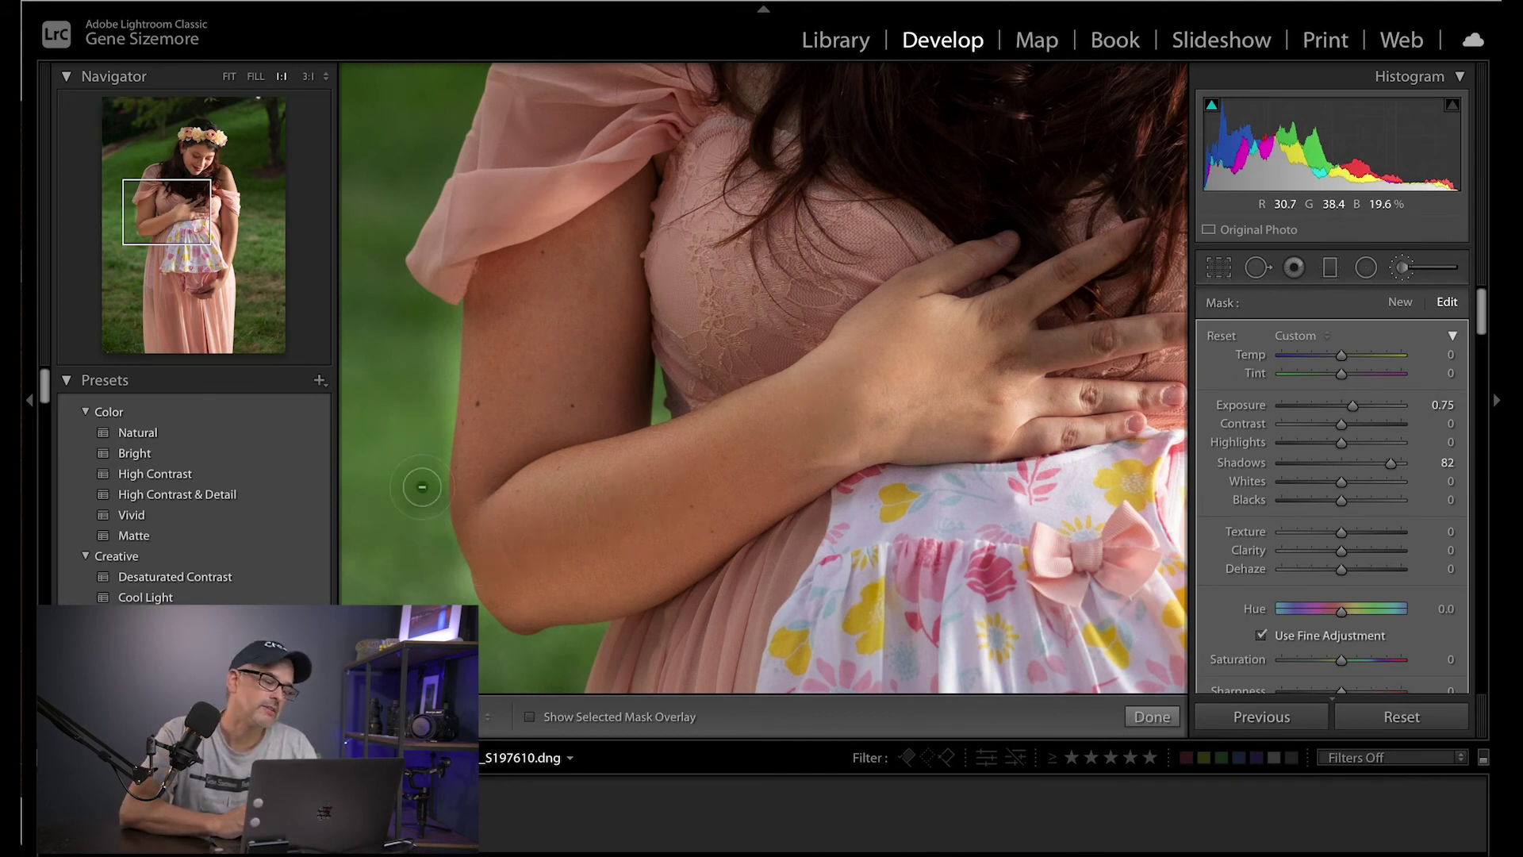
mouse_move(422, 486)
mouse_down()
mouse_move(452, 295)
mouse_move(445, 482)
mouse_move(465, 595)
mouse_move(527, 649)
mouse_move(630, 631)
mouse_up()
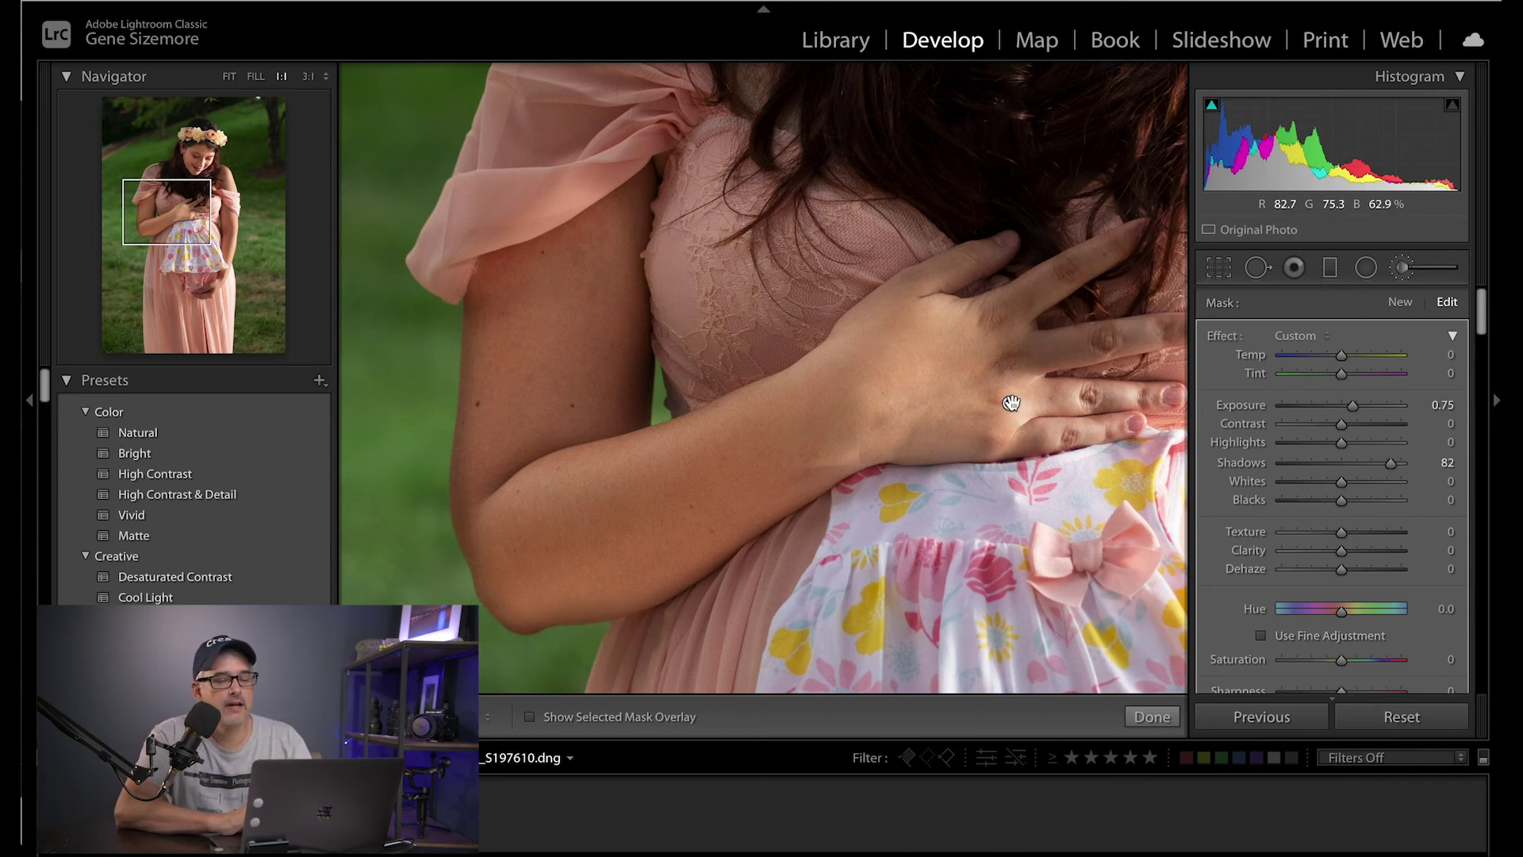
mouse_move(1009, 403)
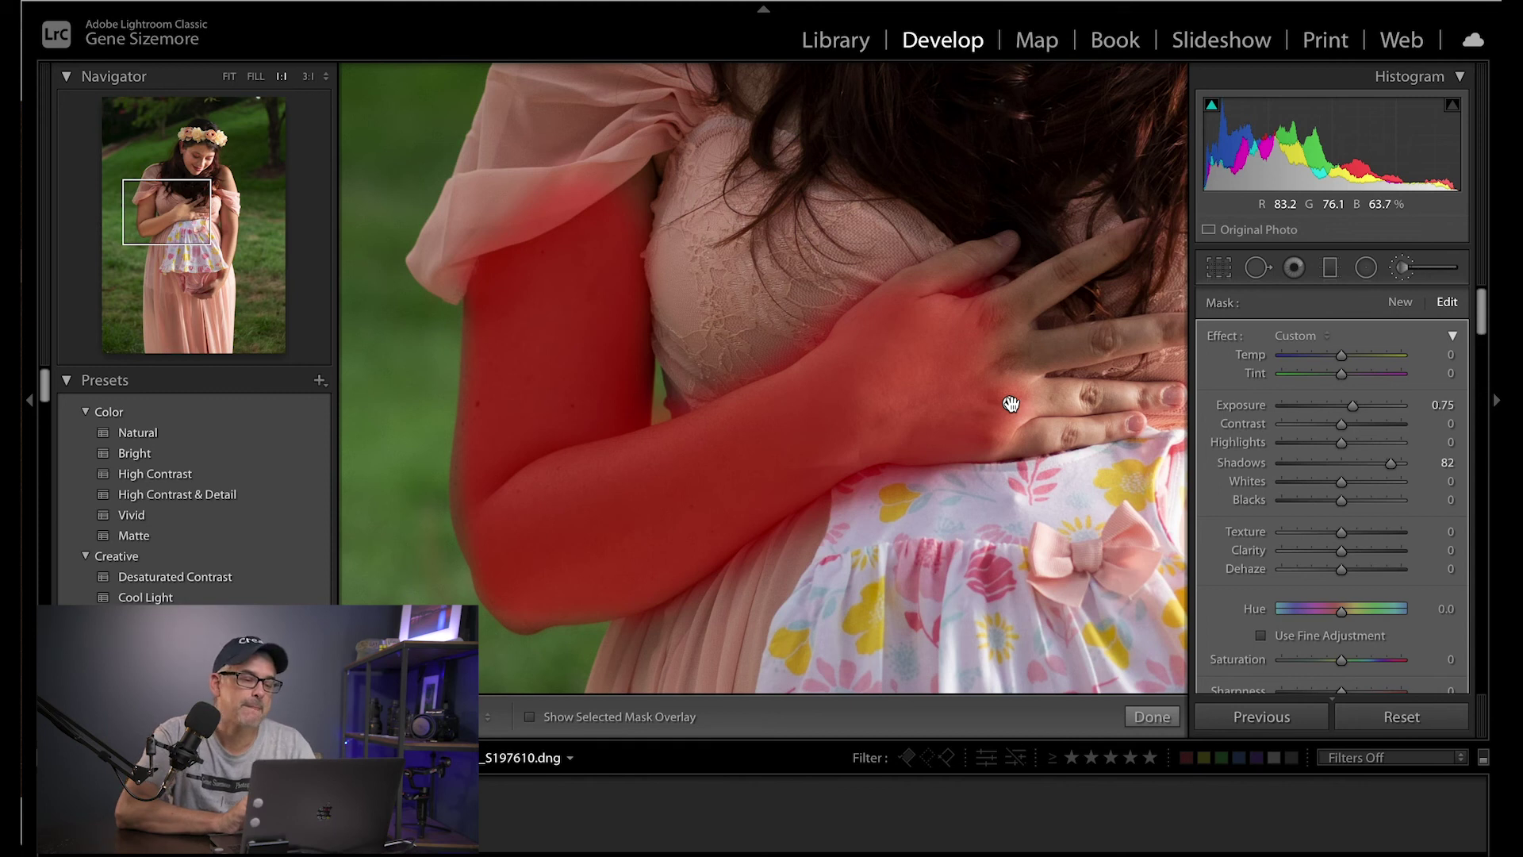
key(alt)
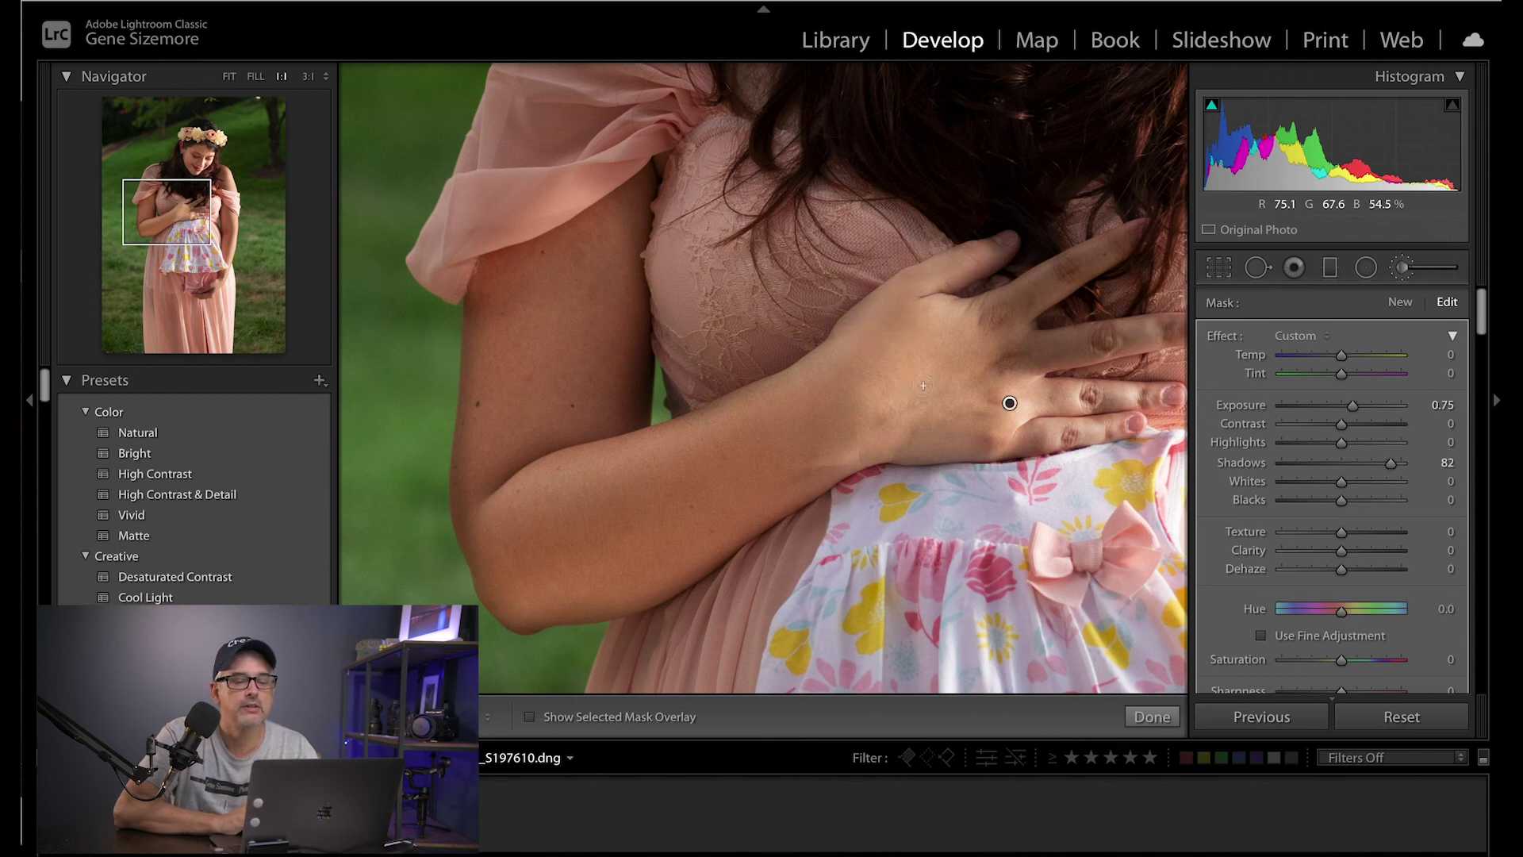
click(230, 76)
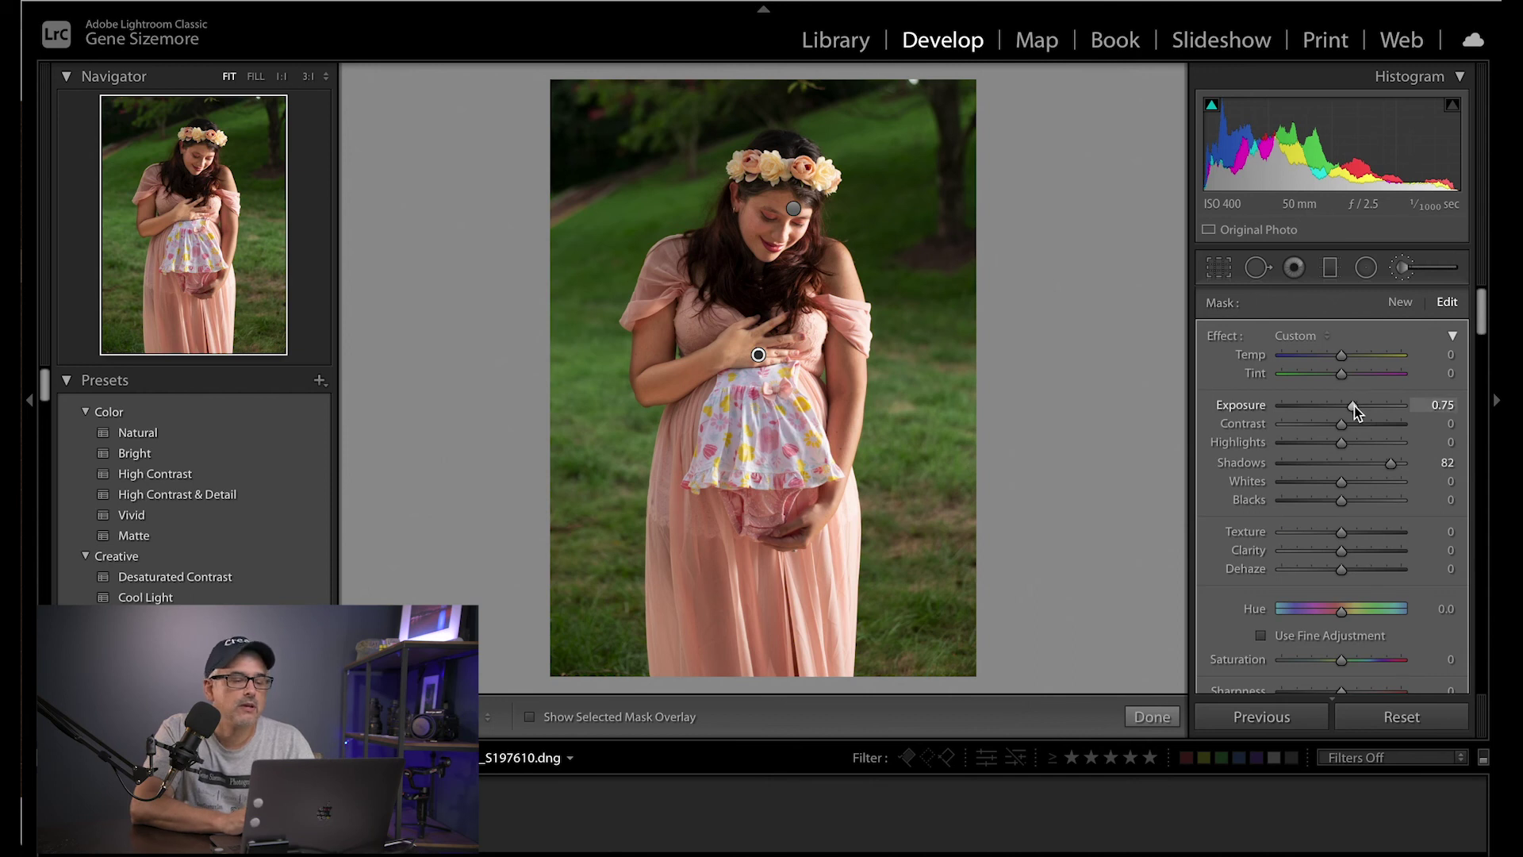
Lower the arm mask's Exposure from 0.75 to 0.51, keeping Shadows at 82
drag(1353, 406, 1350, 406)
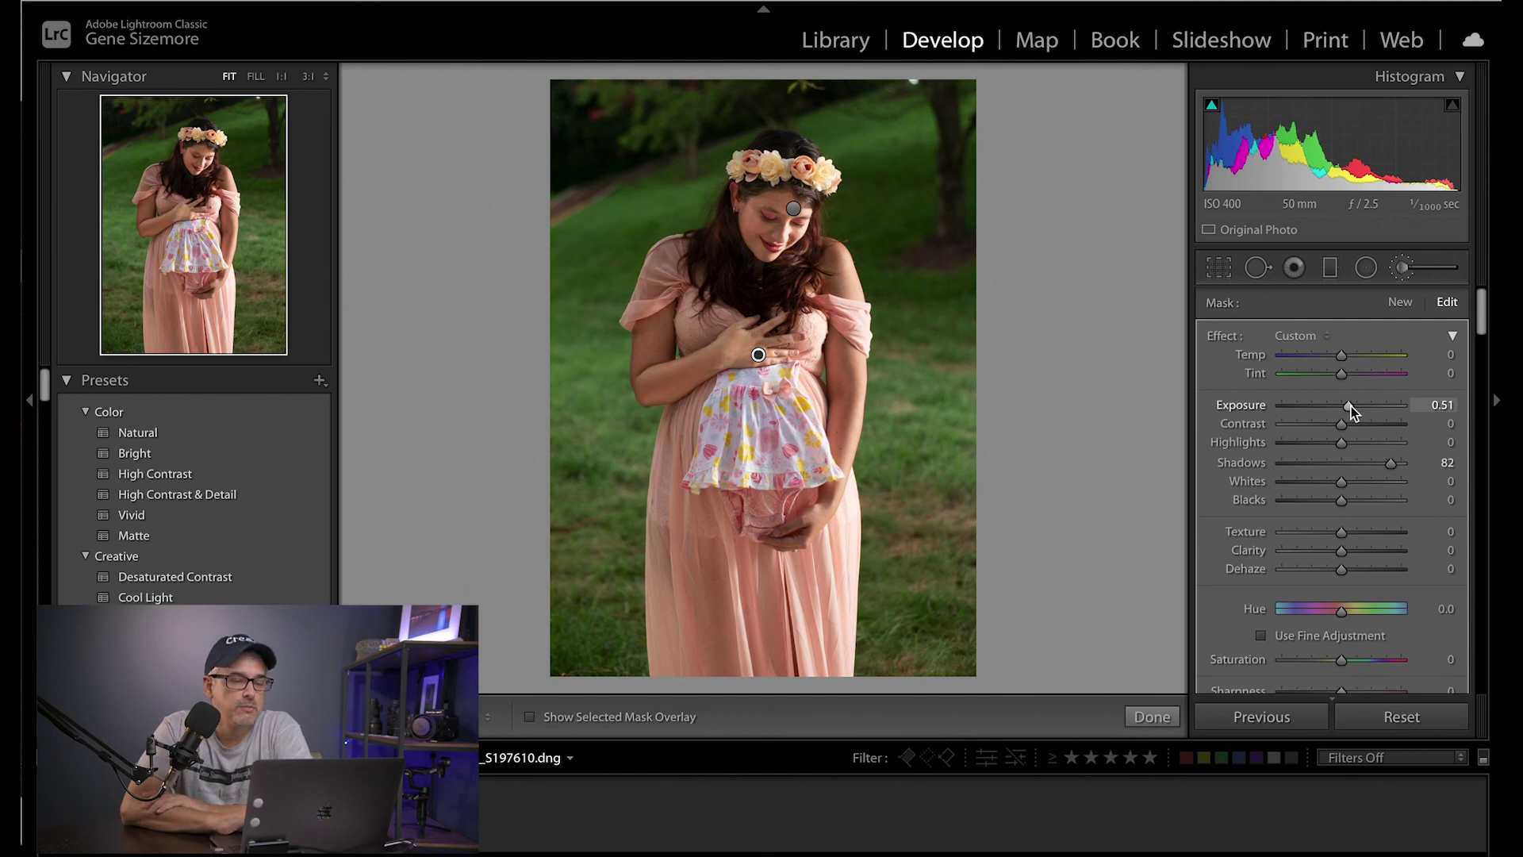
scroll(1339, 514, down, 5)
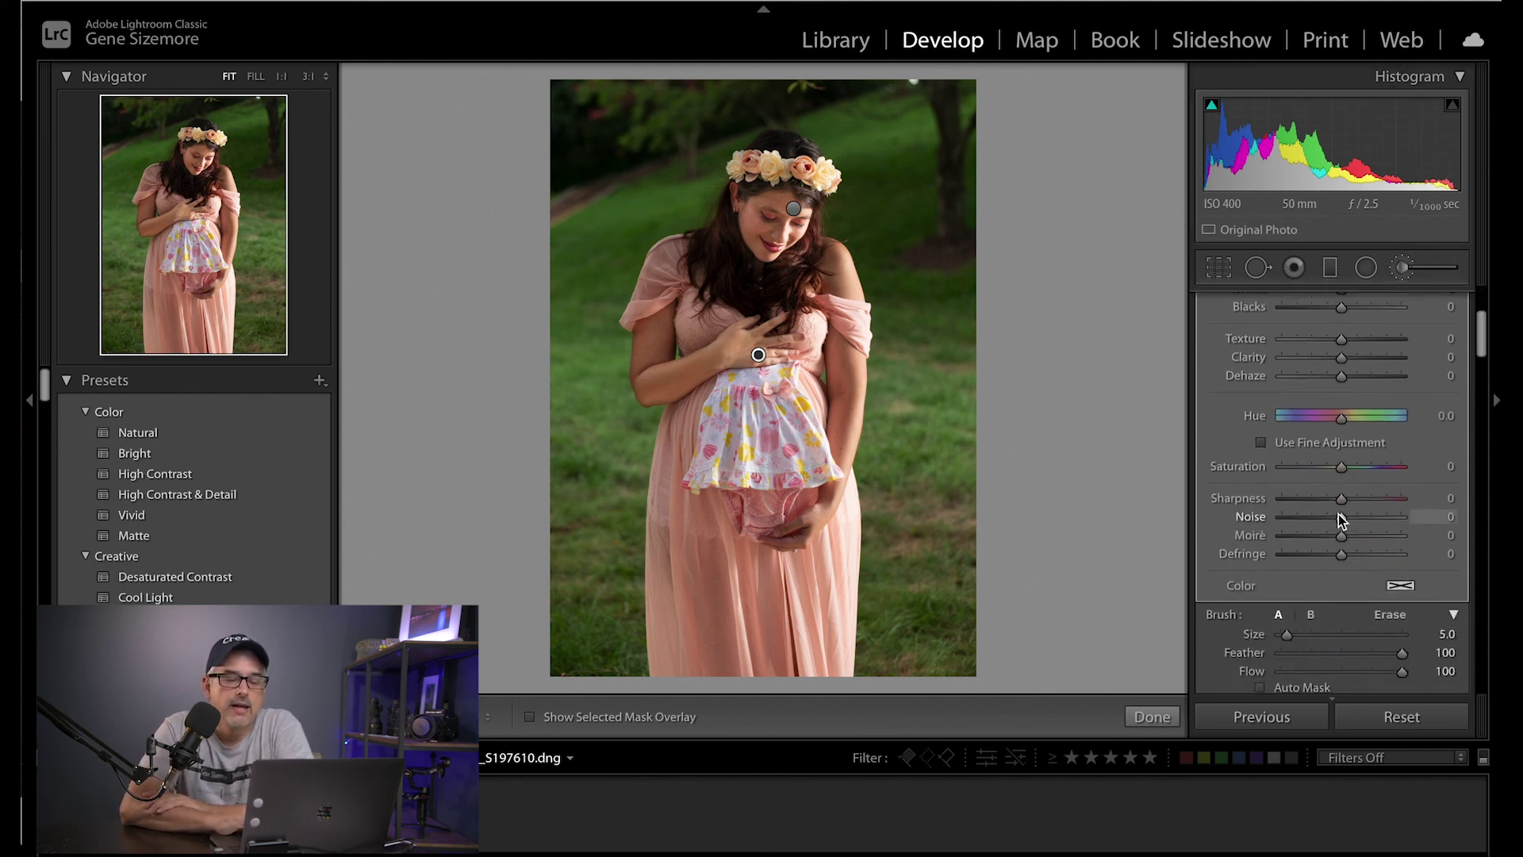
scroll(1339, 518, down, 3)
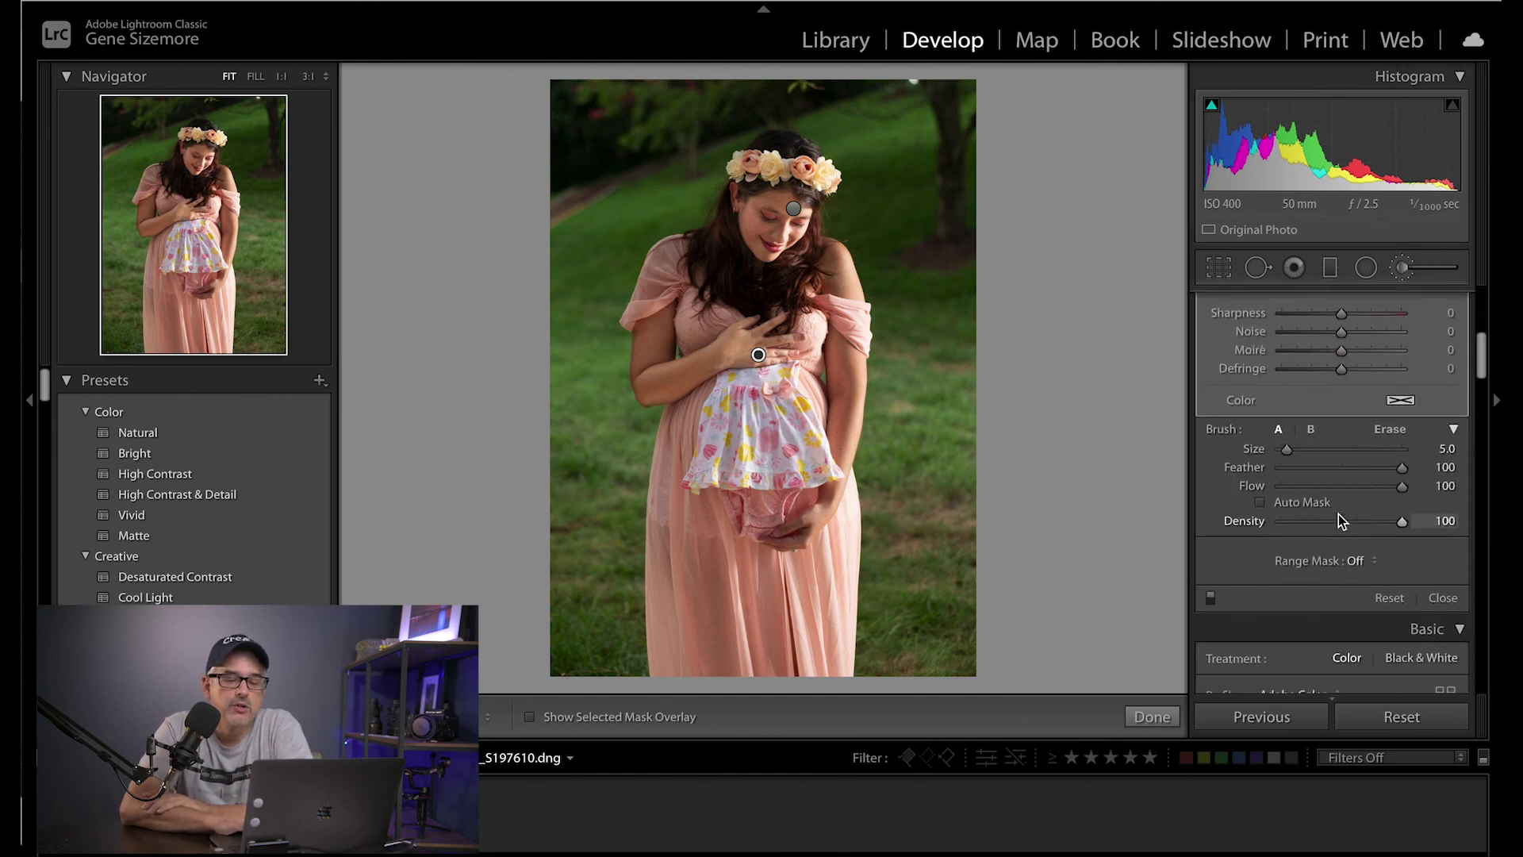
click(1211, 585)
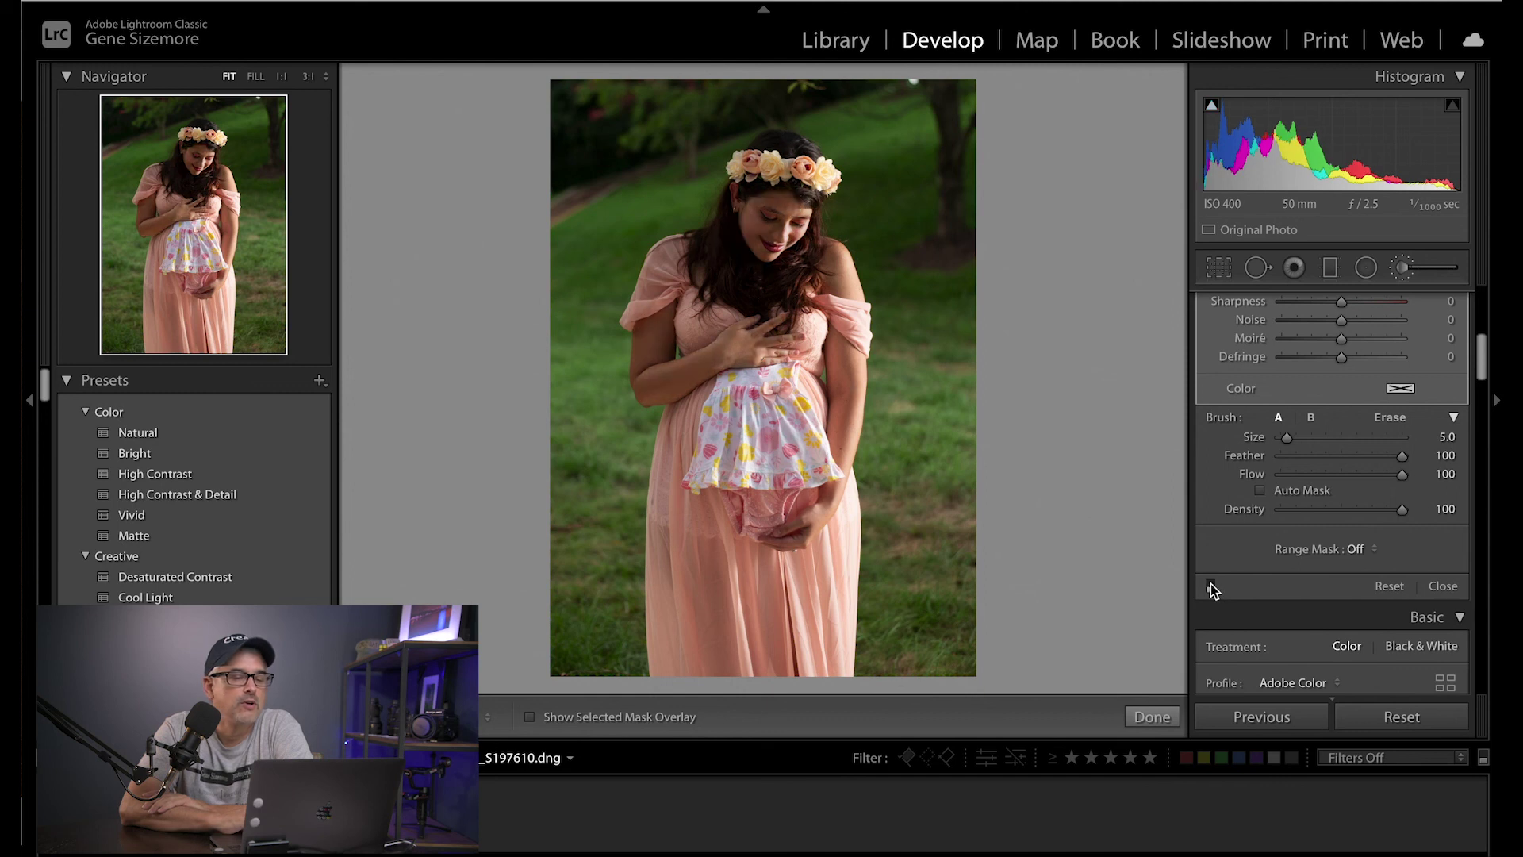
click(1210, 586)
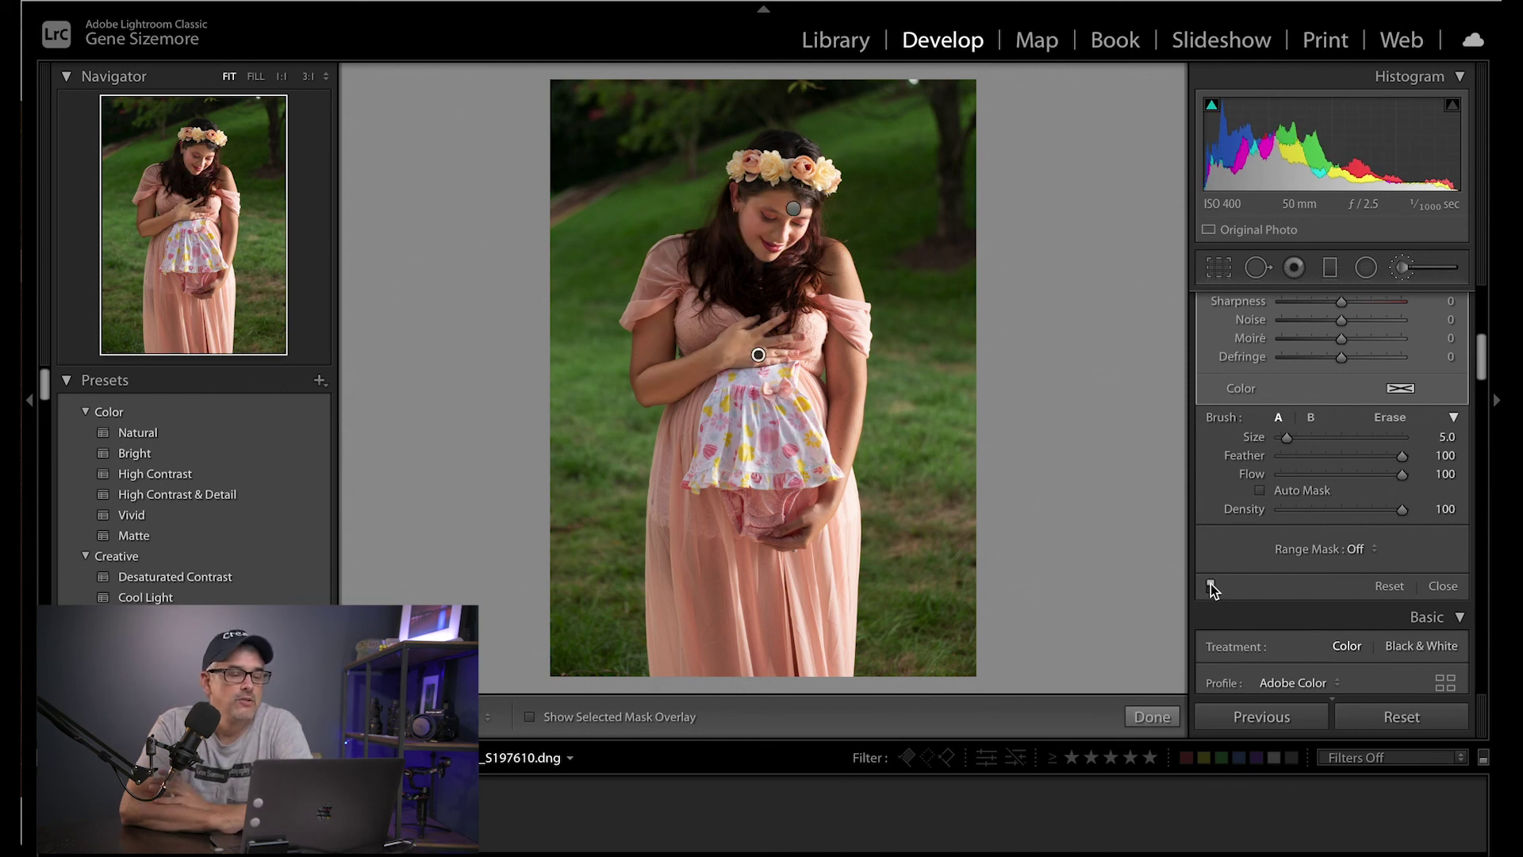